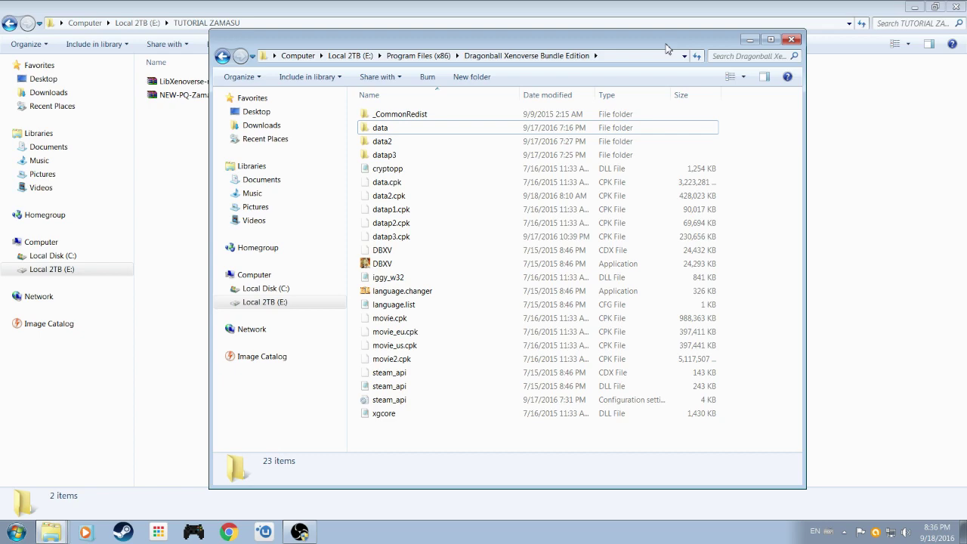
Extract the NEW-PQ-Zamasus-Zero-Mortals-Plan-DLC-unofficial archive into its own folder inside TUTORIAL ZAMASU, closing the archive when done
{"action": "left_click_drag", "start_coordinate": [603, 42], "coordinate": [608, 60]}
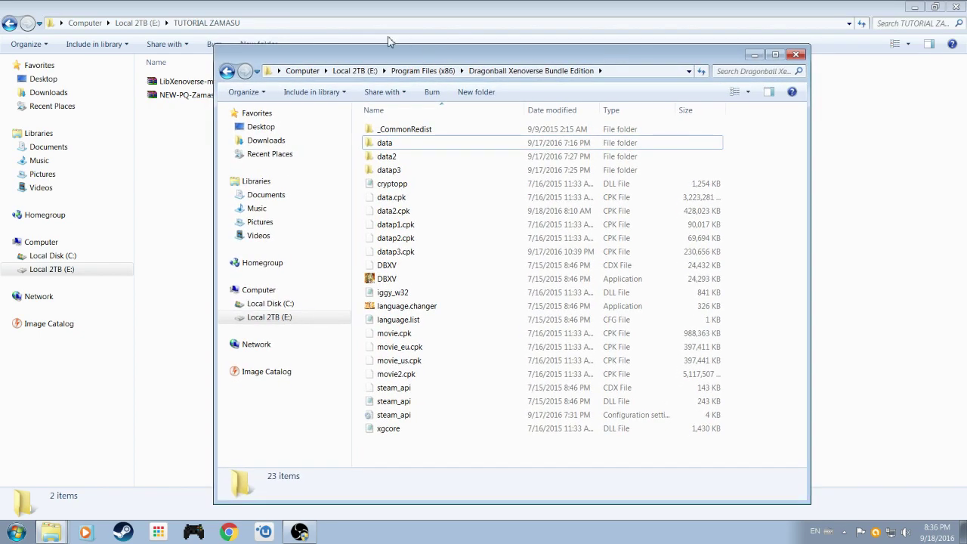
{"action": "left_click", "coordinate": [332, 14]}
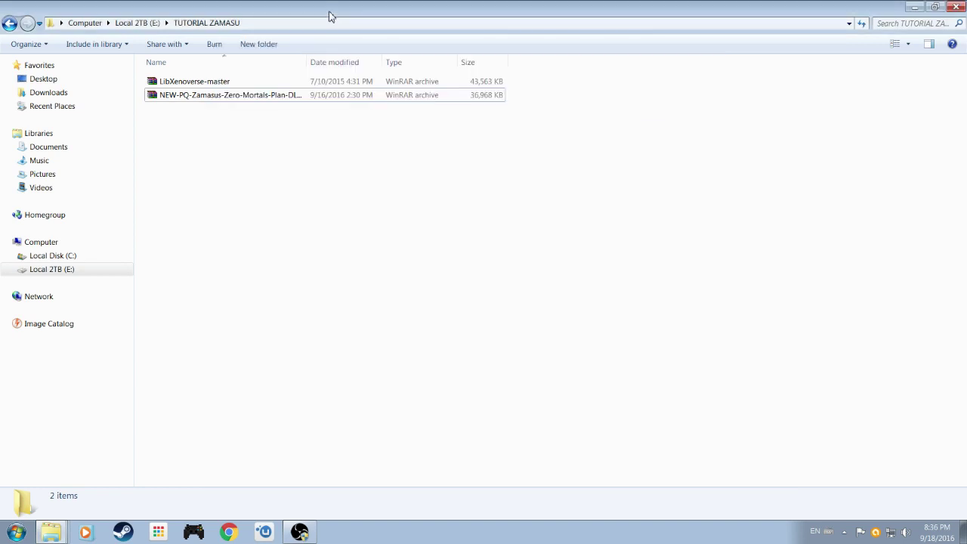
{"action": "left_click", "coordinate": [224, 83]}
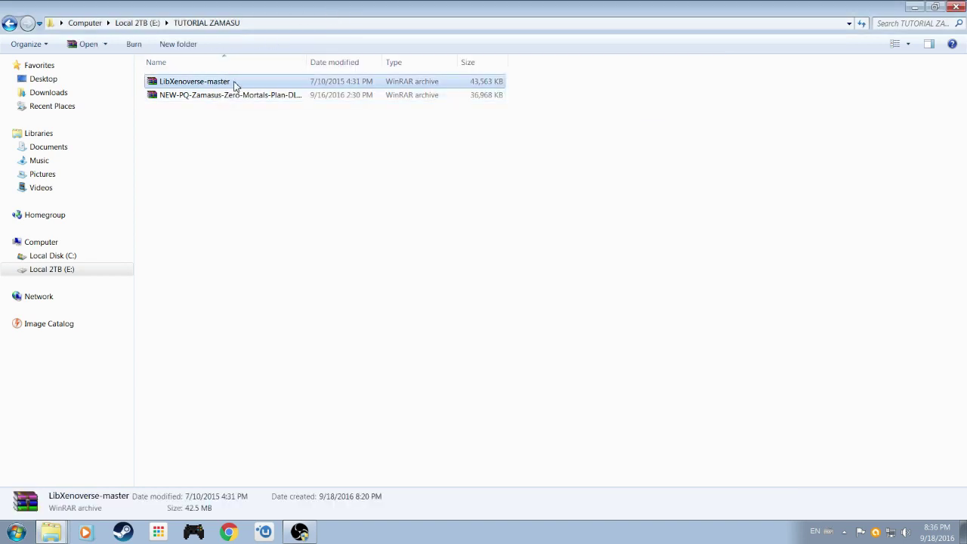
{"action": "left_click", "coordinate": [230, 96]}
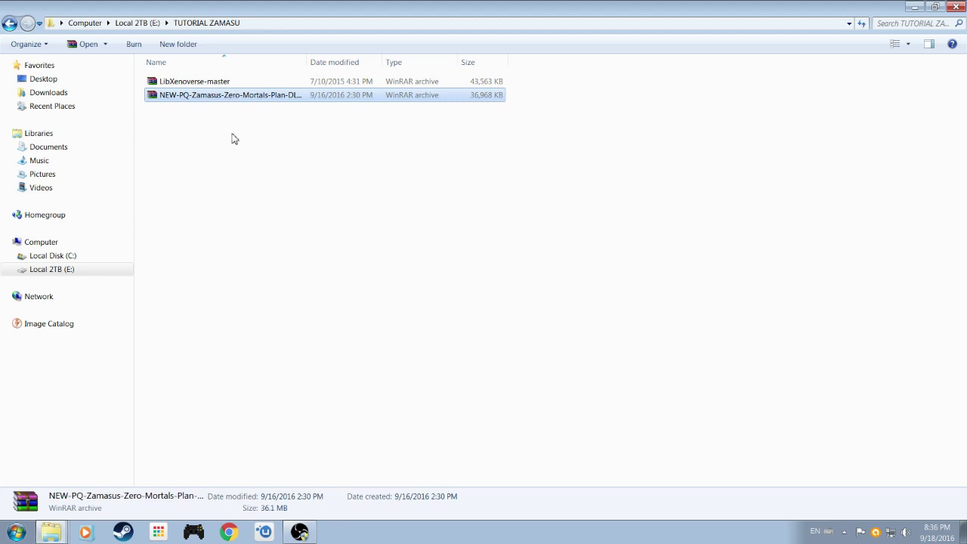
{"action": "double_click", "coordinate": [223, 97]}
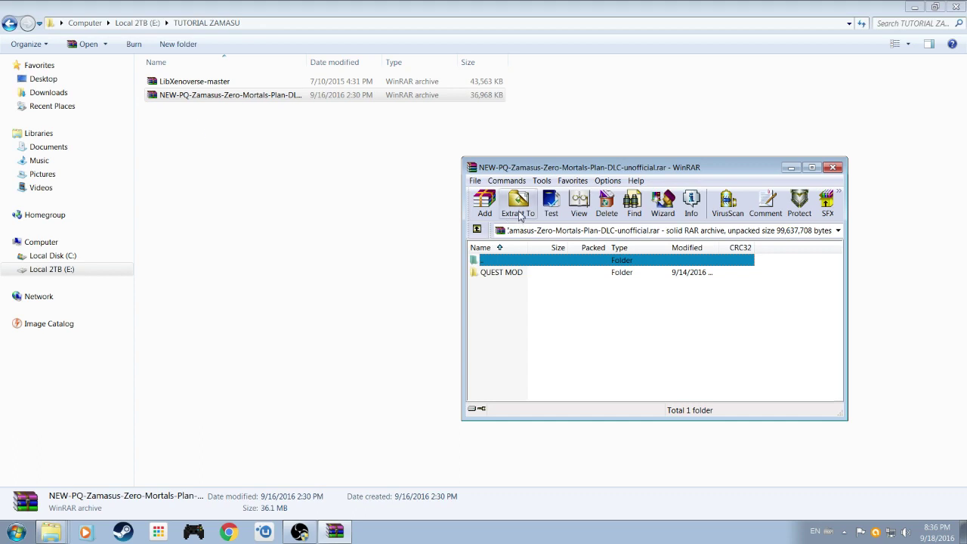
{"action": "left_click", "coordinate": [519, 203]}
{"action": "left_click", "coordinate": [684, 421]}
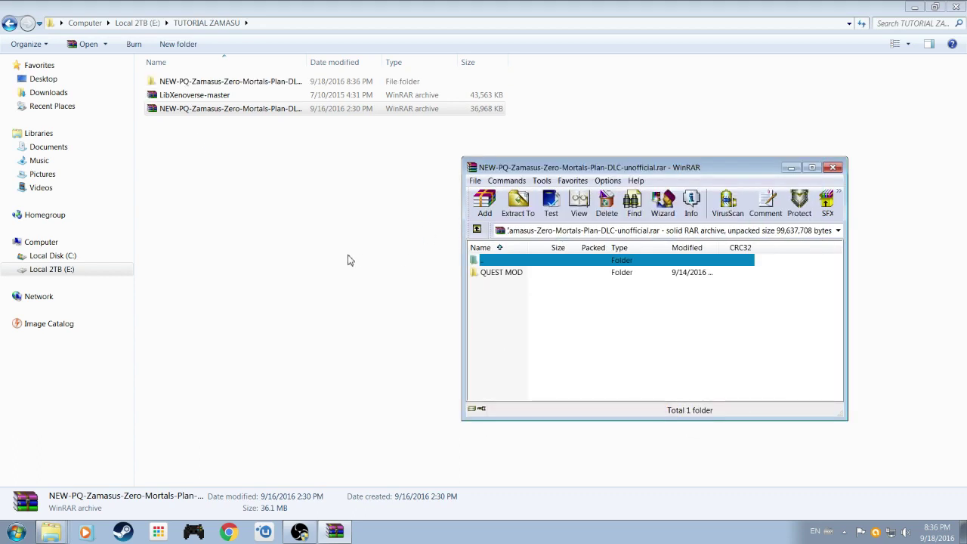
{"action": "left_click", "coordinate": [833, 167]}
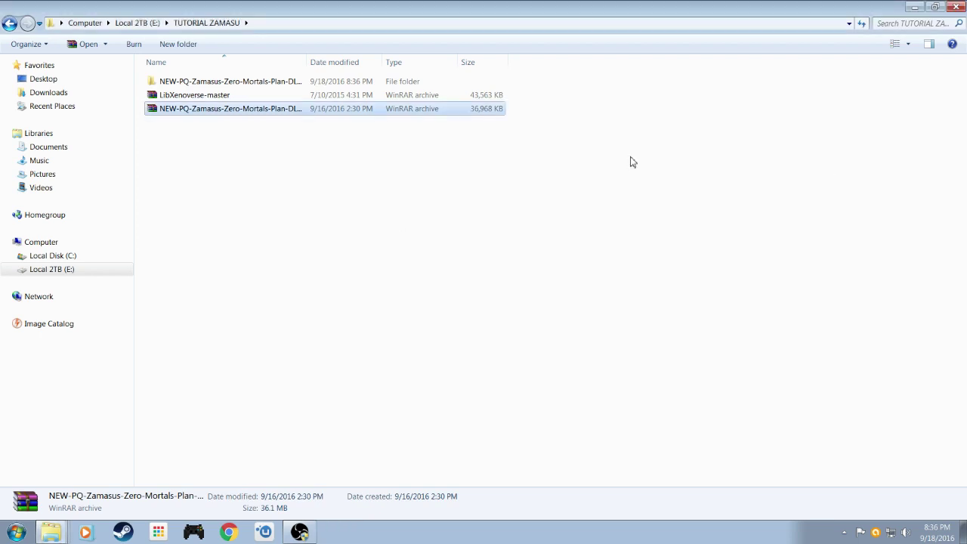
Extract the LibXenoverse-master archive to E:\TUTORIAL ZAMASU\LibXenoverse-master and close the archive
{"action": "left_click", "coordinate": [202, 99]}
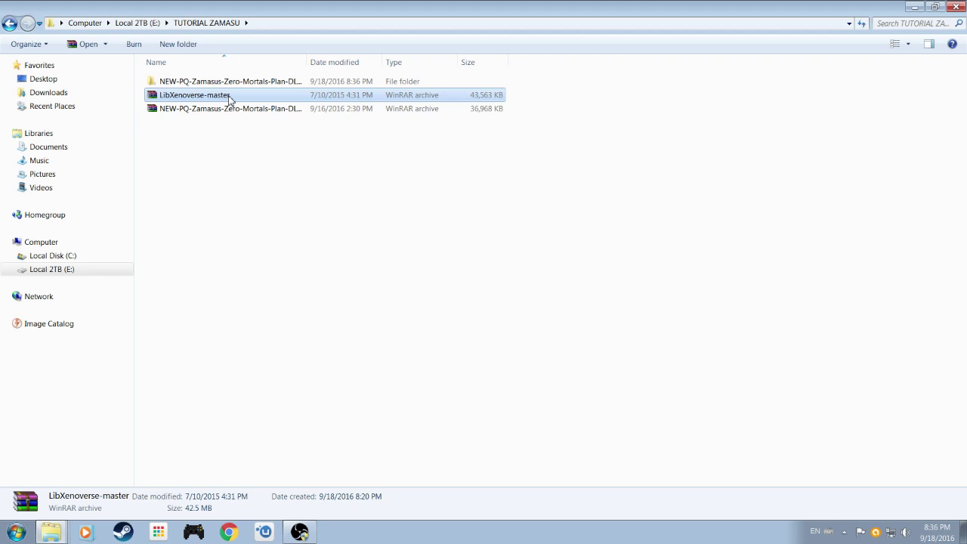
{"action": "double_click", "coordinate": [230, 99]}
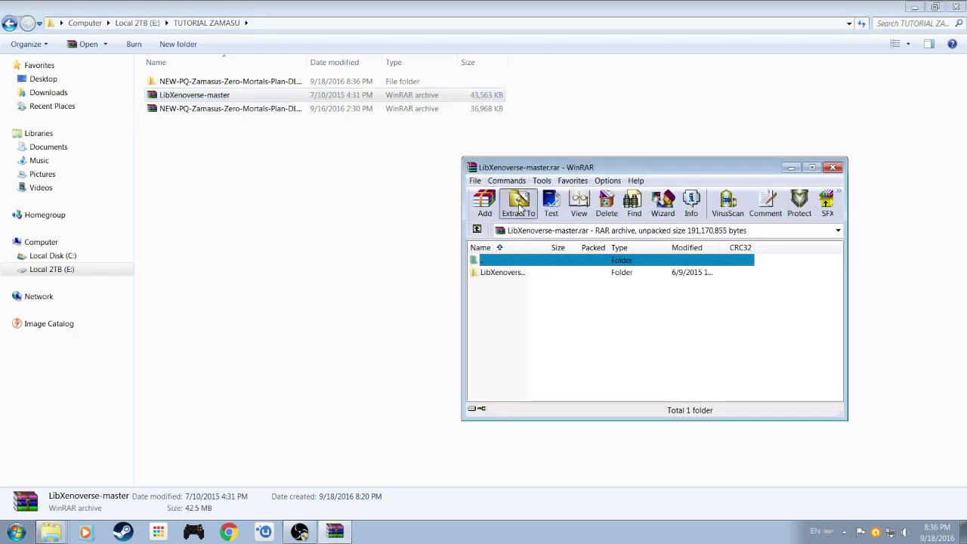
{"action": "left_click", "coordinate": [518, 206]}
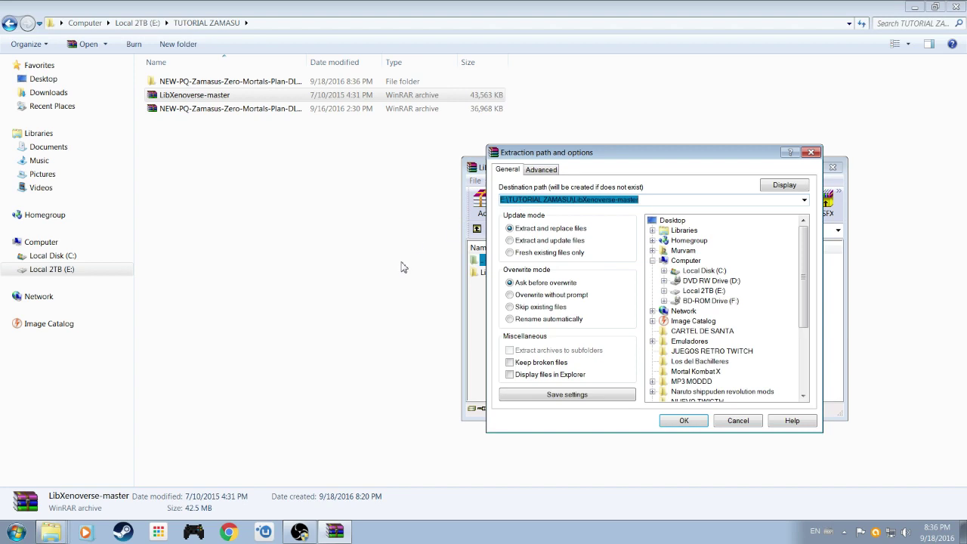
{"action": "left_click", "coordinate": [678, 425]}
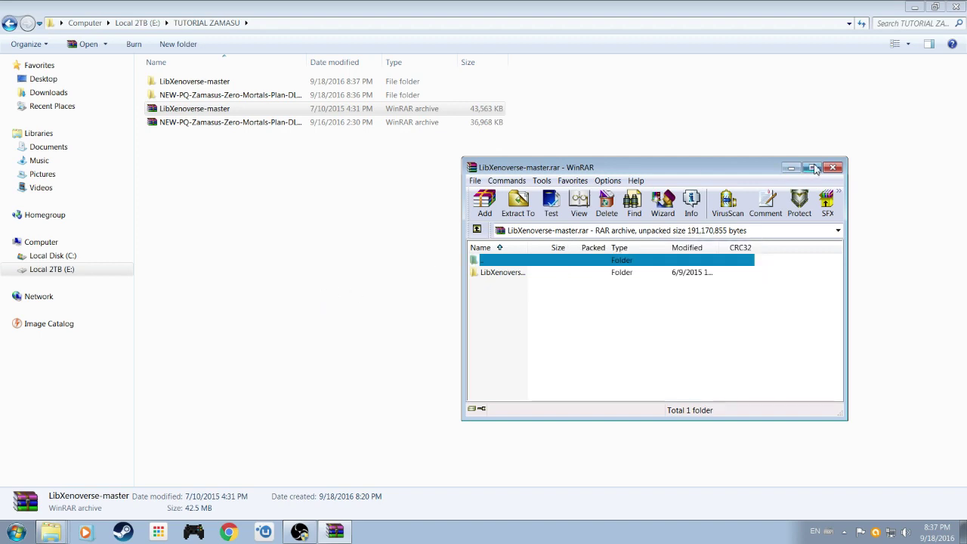
{"action": "left_click", "coordinate": [832, 168]}
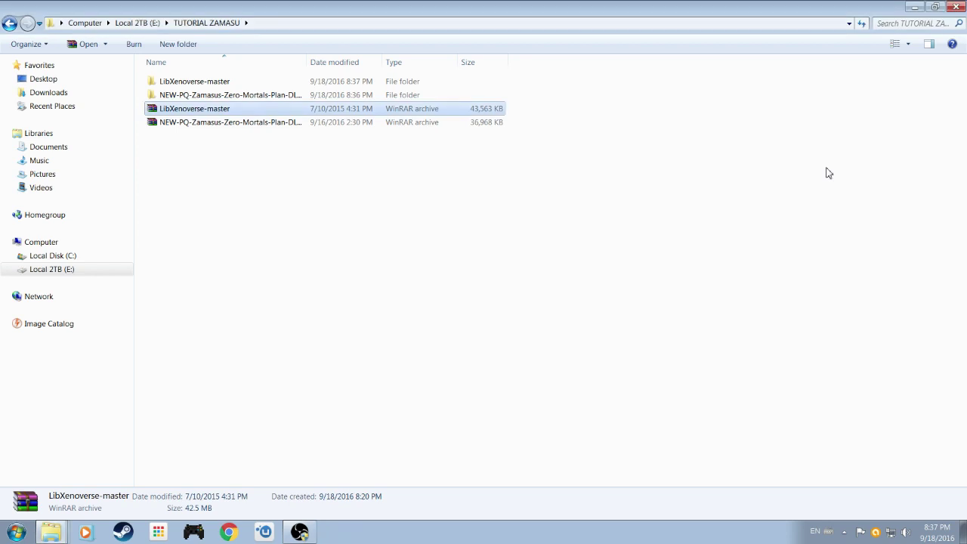
Open the steam_api configuration settings file from the Dragonball Xenoverse Bundle Edition folder in Notepad at its Settings section
{"action": "left_click", "coordinate": [217, 85]}
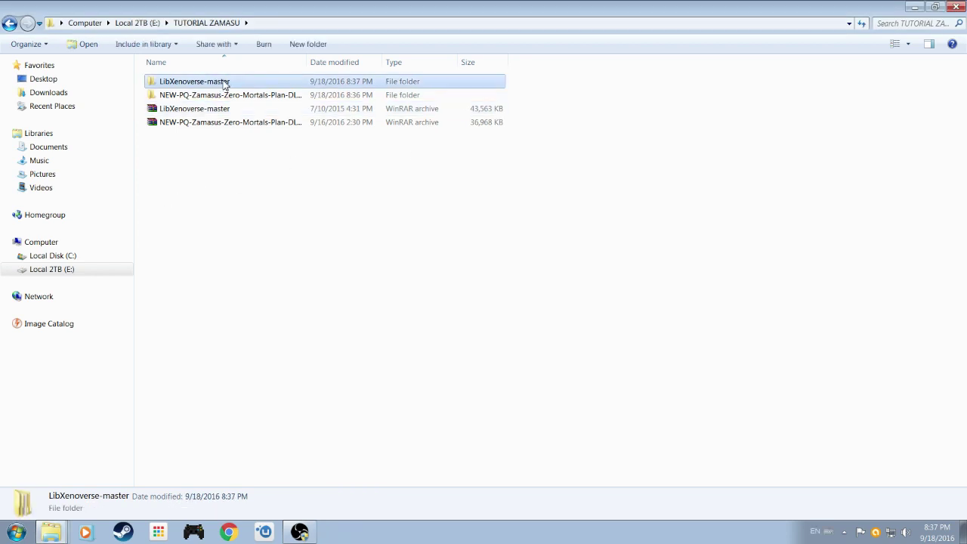
{"action": "left_click", "coordinate": [229, 98]}
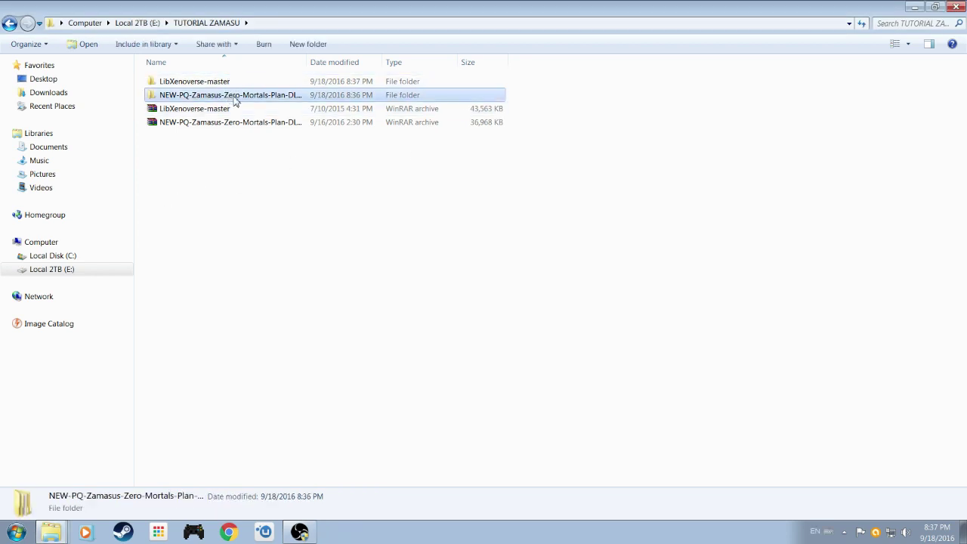
{"action": "left_click", "coordinate": [50, 532]}
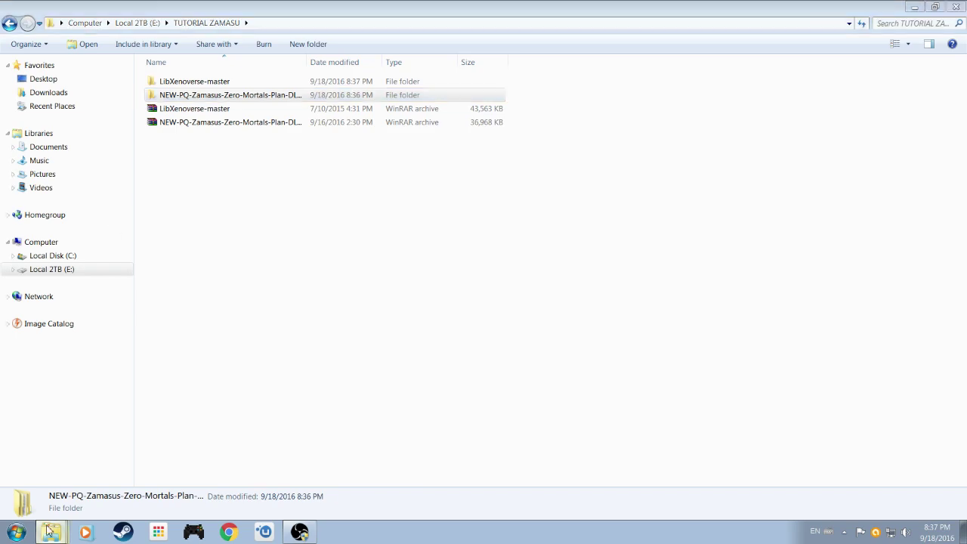
{"action": "left_click", "coordinate": [106, 491]}
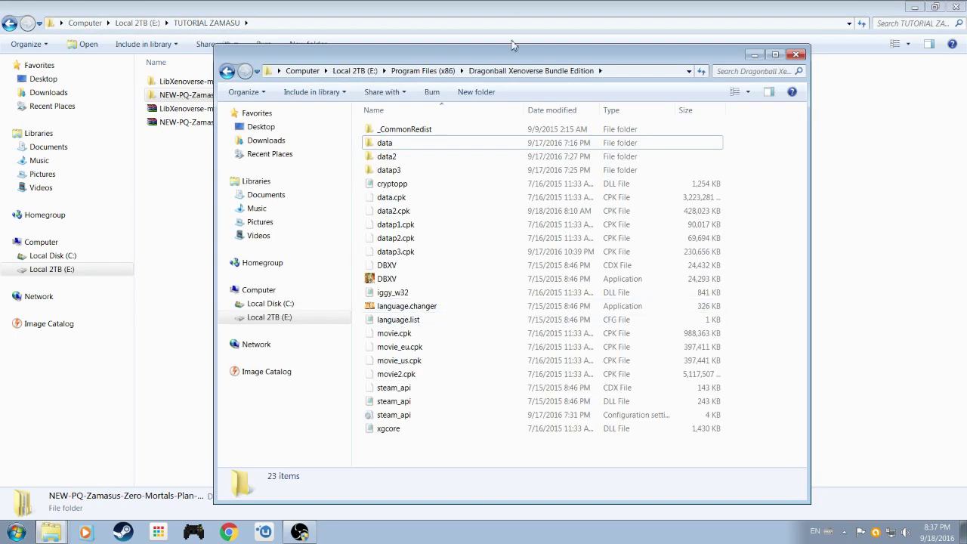
{"action": "left_click_drag", "start_coordinate": [515, 61], "coordinate": [522, 47]}
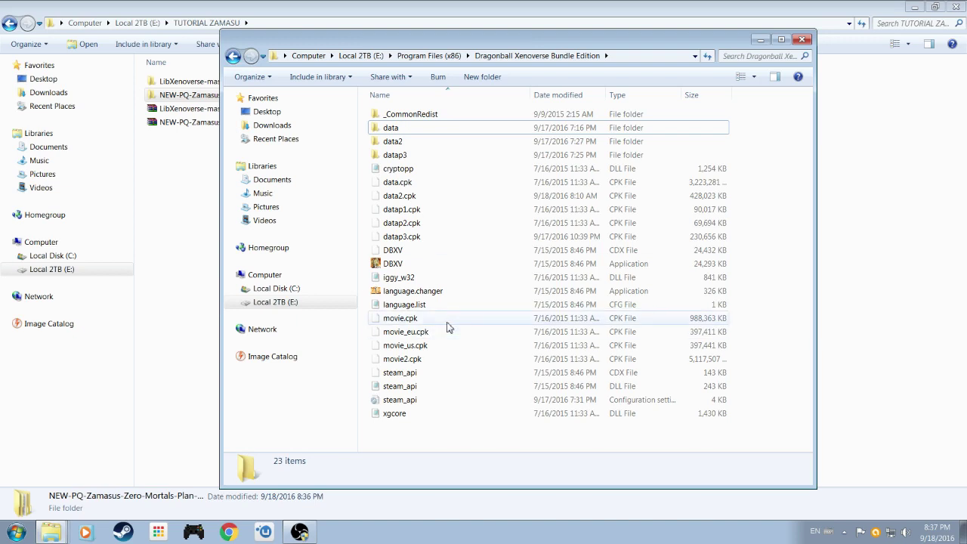
{"action": "left_click", "coordinate": [420, 402]}
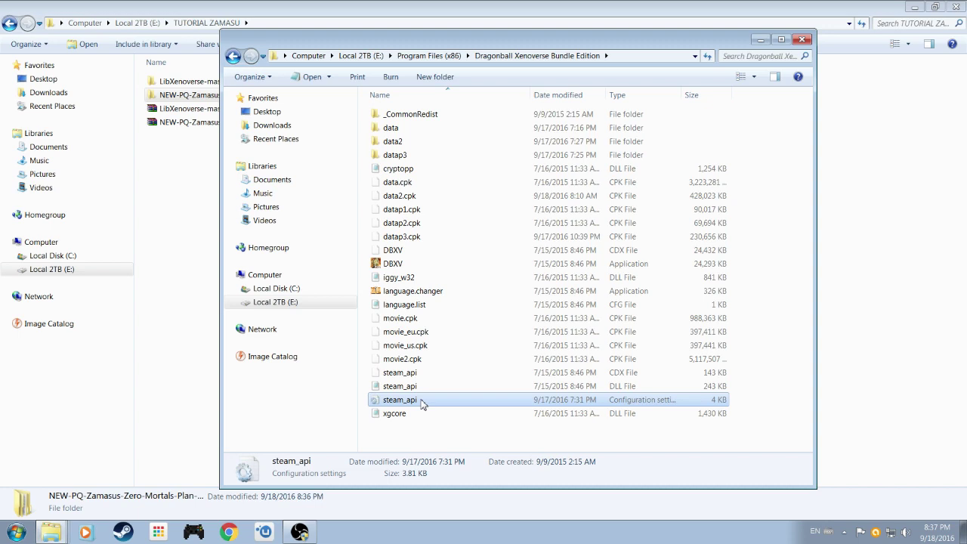
{"action": "double_click", "coordinate": [401, 400]}
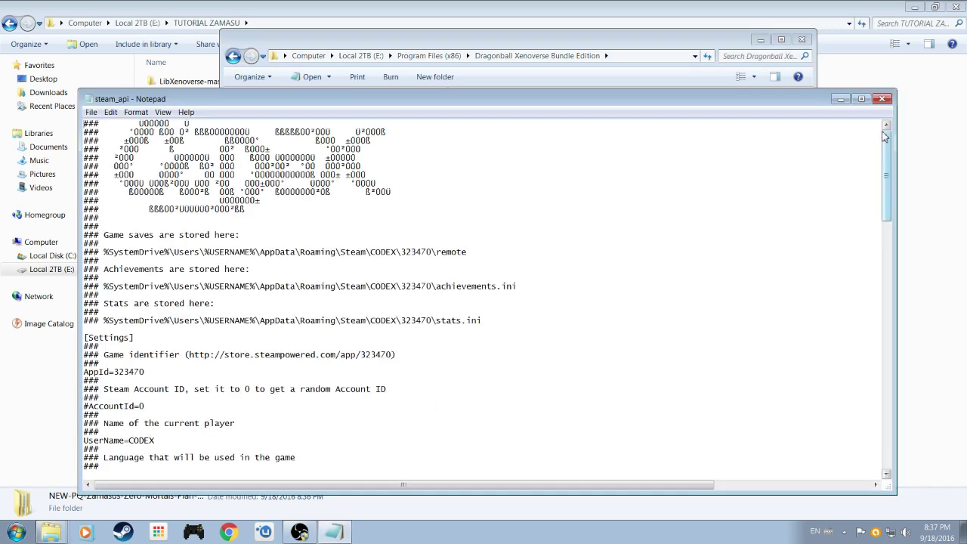
{"action": "left_click_drag", "start_coordinate": [887, 156], "coordinate": [886, 204]}
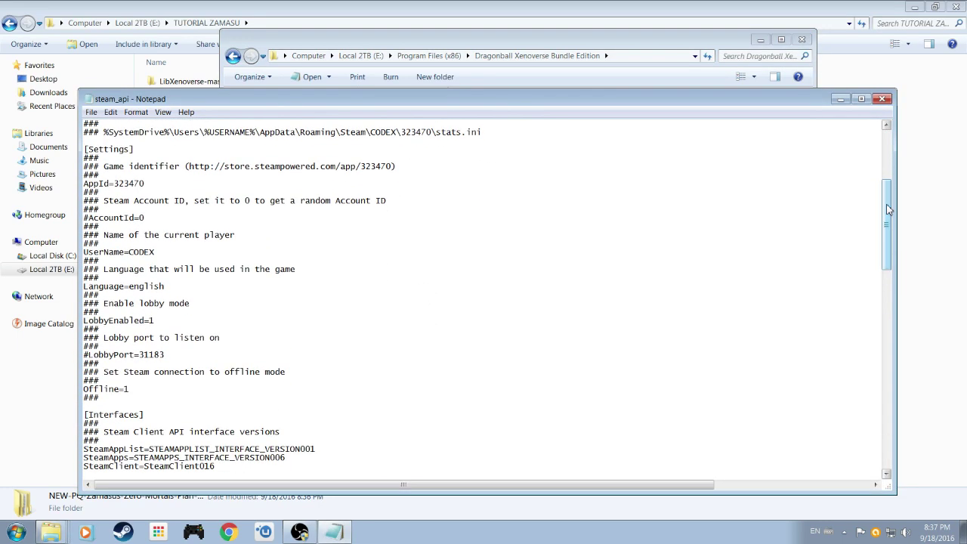
{"action": "mouse_move", "coordinate": [887, 231]}
{"action": "left_mouse_down"}
{"action": "mouse_move", "coordinate": [887, 211]}
{"action": "mouse_move", "coordinate": [888, 237]}
{"action": "left_mouse_up"}
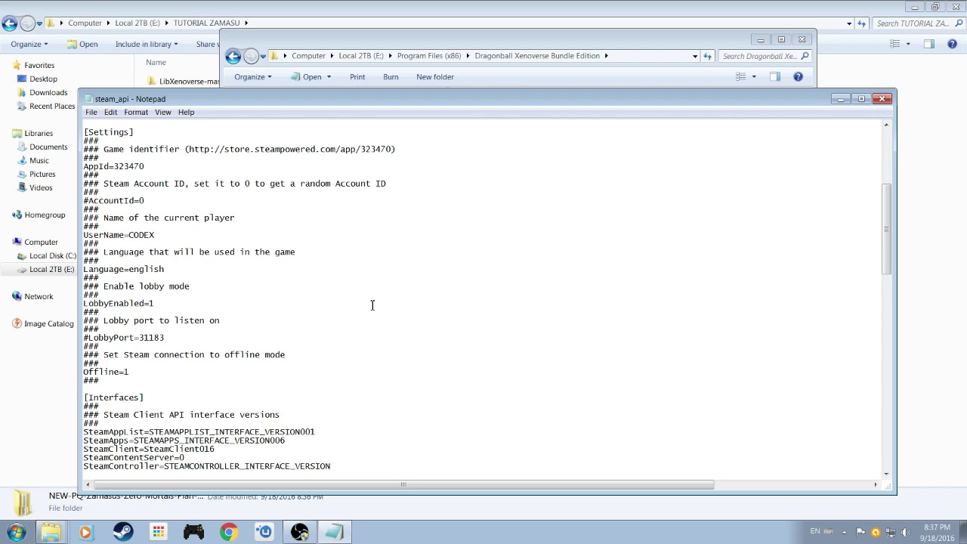
Set the Language entry in steam_api to english, save the file and close it
{"action": "key", "text": "BackSpace"}
{"action": "key", "text": "BackSpace"}
{"action": "key", "text": "BackSpace"}
{"action": "key", "text": "BackSpace"}
{"action": "type", "text": "Eeng"}
{"action": "left_click", "coordinate": [92, 113]}
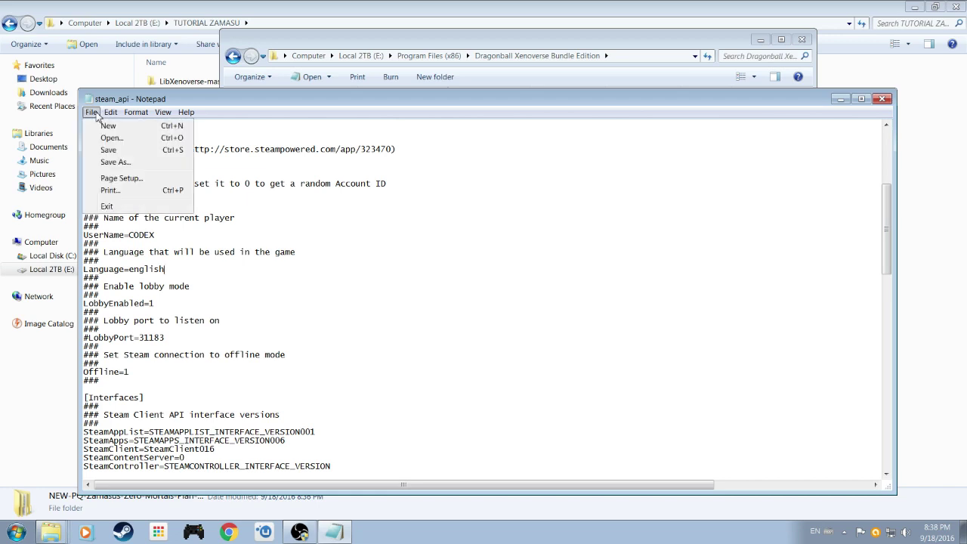
{"action": "left_click", "coordinate": [109, 150]}
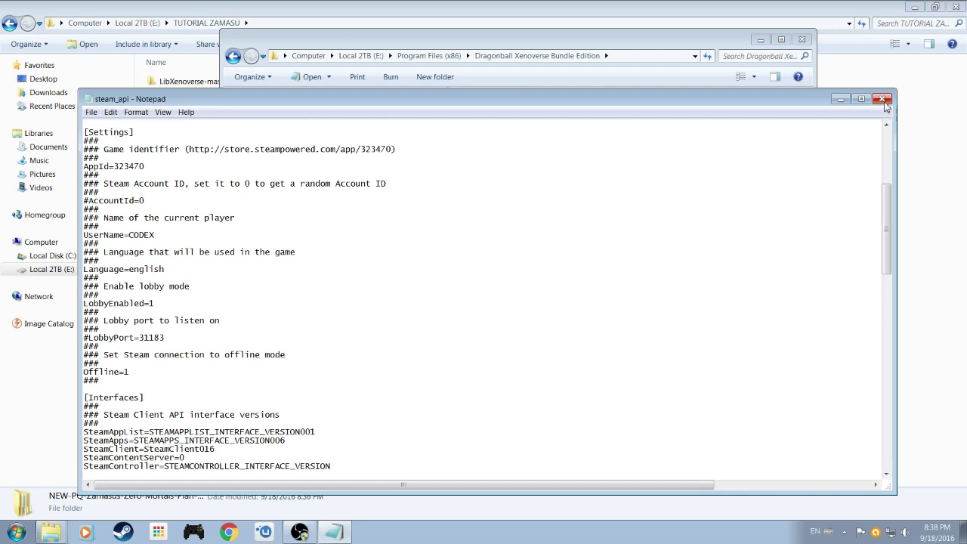
{"action": "left_click", "coordinate": [90, 113]}
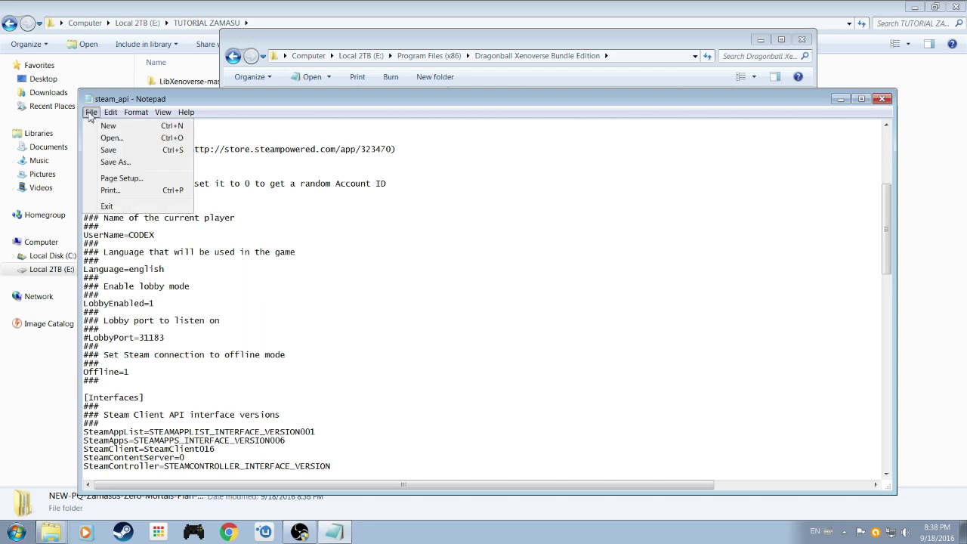
{"action": "left_click", "coordinate": [91, 112]}
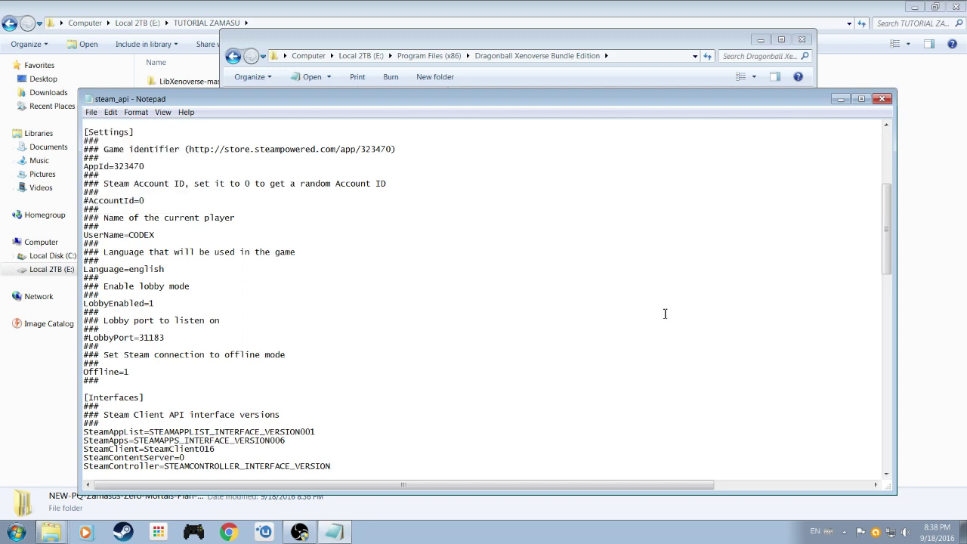
{"action": "left_click", "coordinate": [882, 100]}
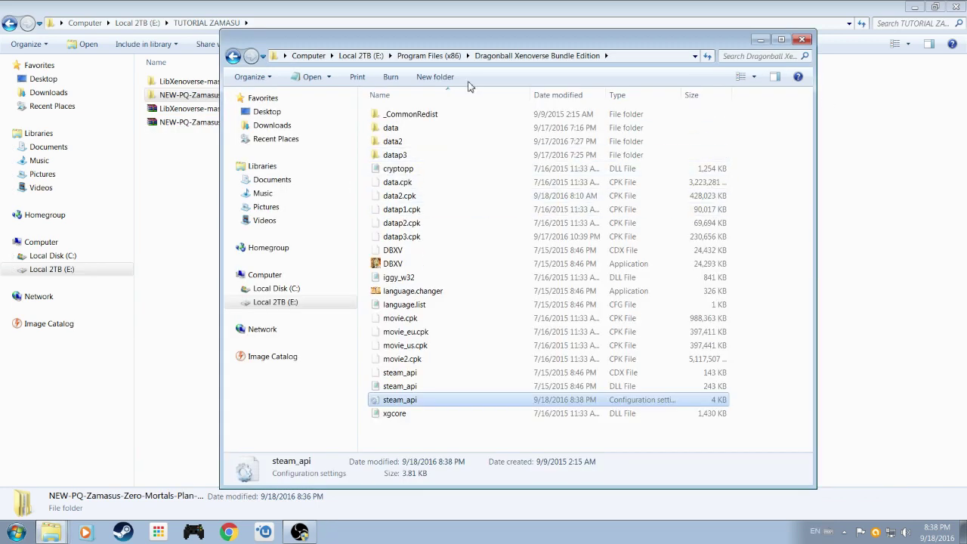
{"action": "left_click_drag", "start_coordinate": [516, 46], "coordinate": [541, 45]}
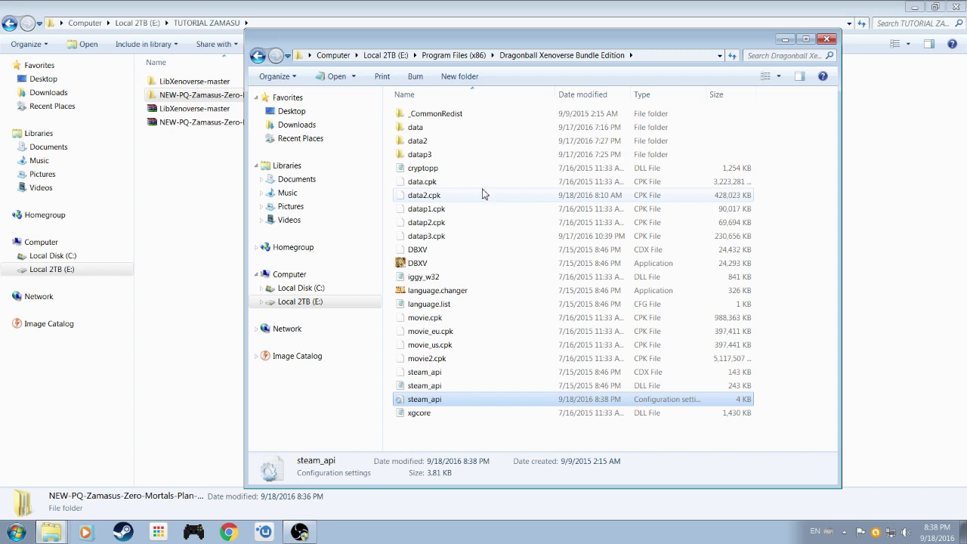
{"action": "left_click_drag", "start_coordinate": [479, 42], "coordinate": [467, 41]}
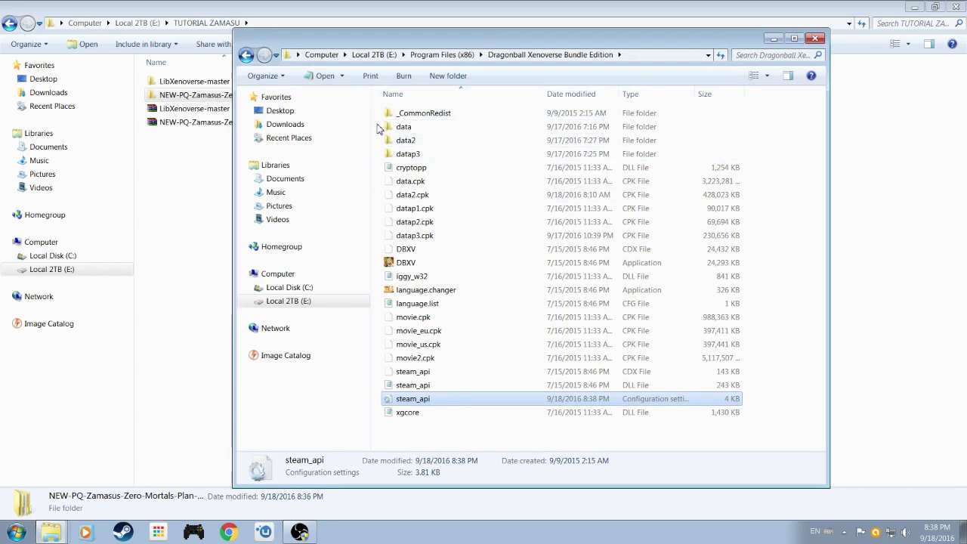
{"action": "left_click_drag", "start_coordinate": [378, 126], "coordinate": [422, 143]}
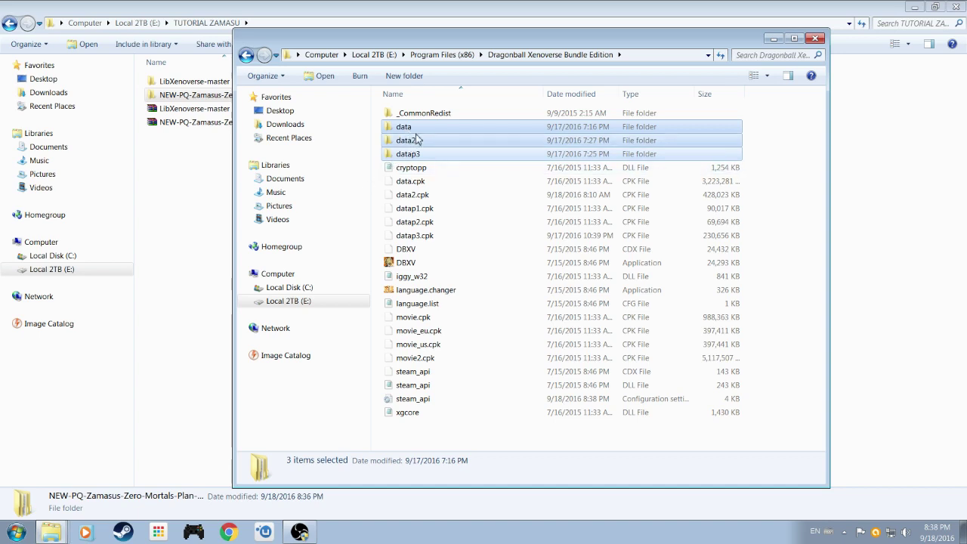
{"action": "left_click", "coordinate": [376, 152]}
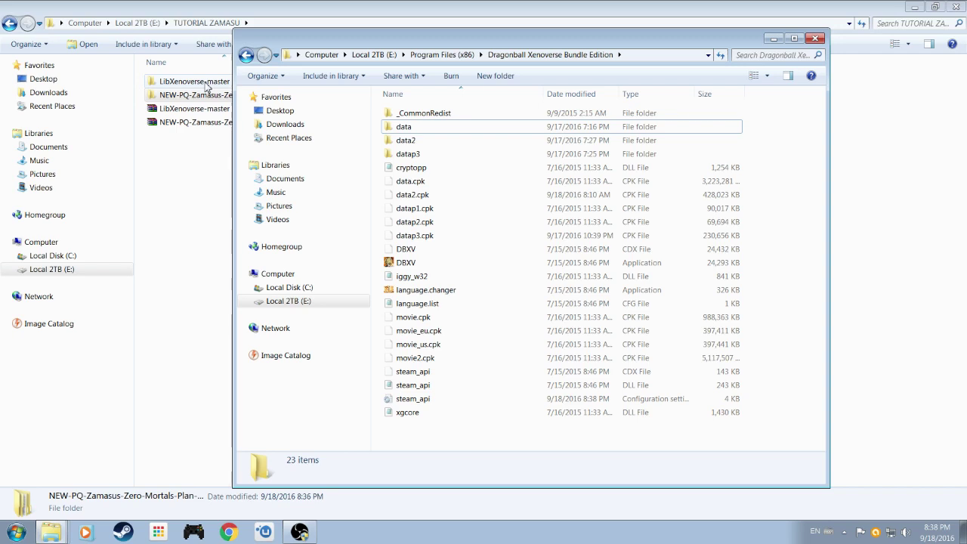
Open the Updated Tools folder inside the nested LibXenoverse-master folder of the extracted tools
{"action": "double_click", "coordinate": [206, 81]}
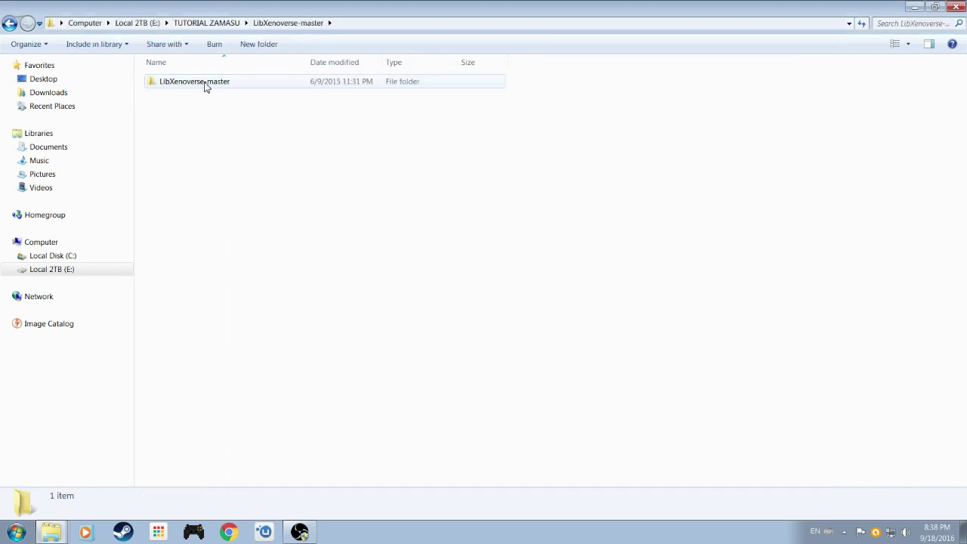
{"action": "double_click", "coordinate": [205, 82]}
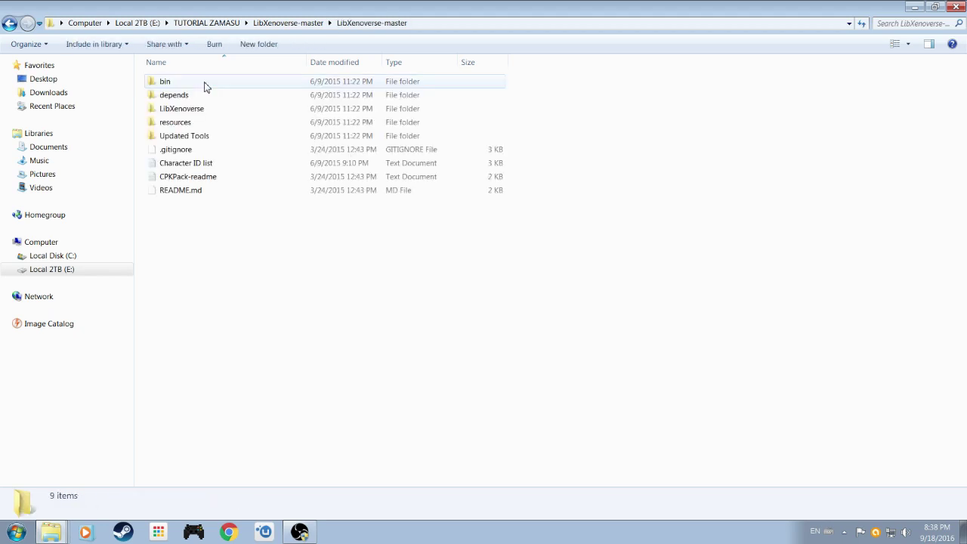
{"action": "left_click", "coordinate": [204, 141]}
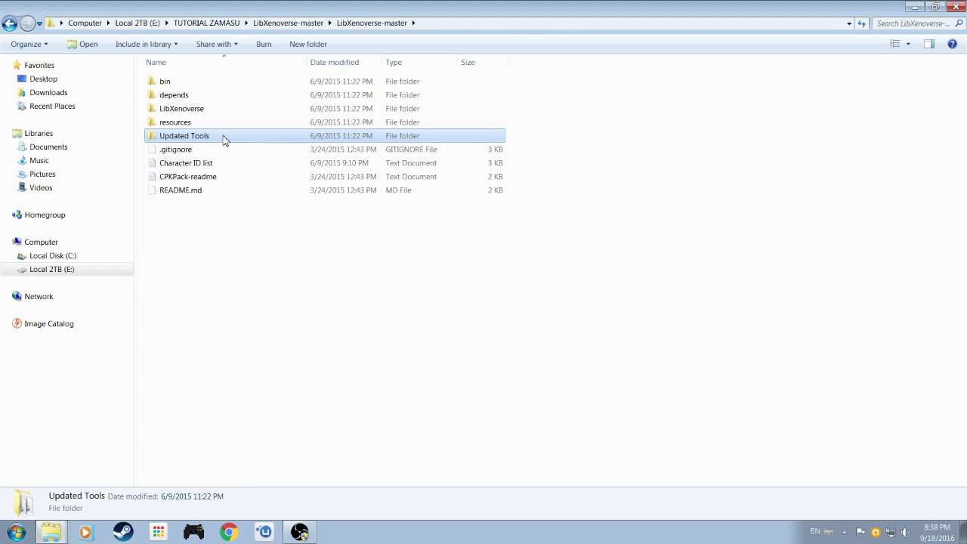
{"action": "double_click", "coordinate": [217, 141]}
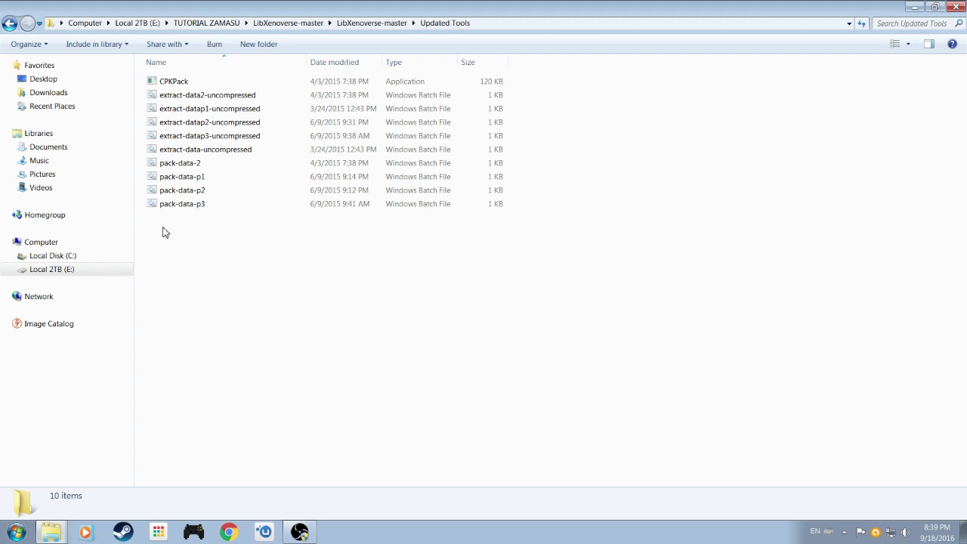
Copy all ten files from the Updated Tools folder into the Dragonball Xenoverse Bundle Edition folder
{"action": "left_click_drag", "start_coordinate": [163, 227], "coordinate": [249, 84]}
{"action": "right_click", "coordinate": [248, 81]}
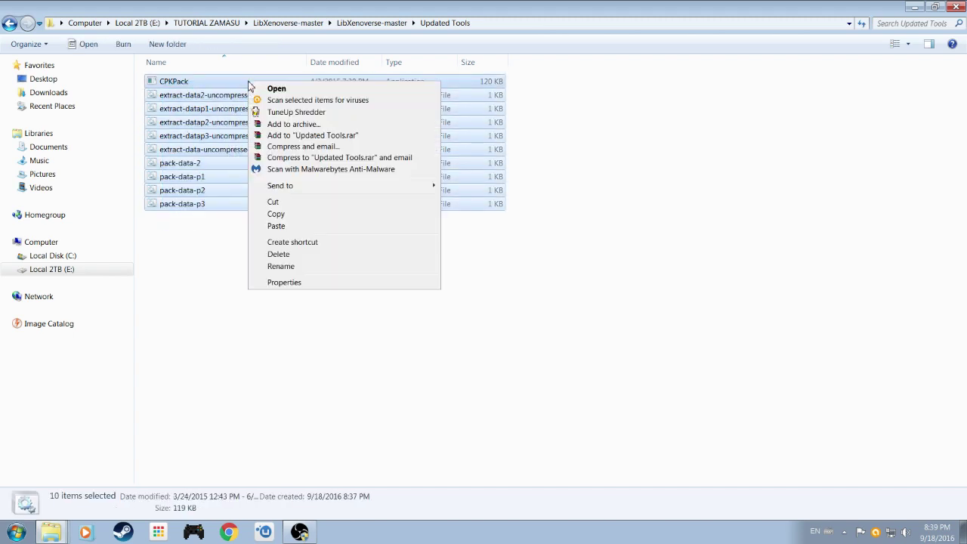
{"action": "left_click", "coordinate": [293, 217]}
{"action": "right_click", "coordinate": [284, 204]}
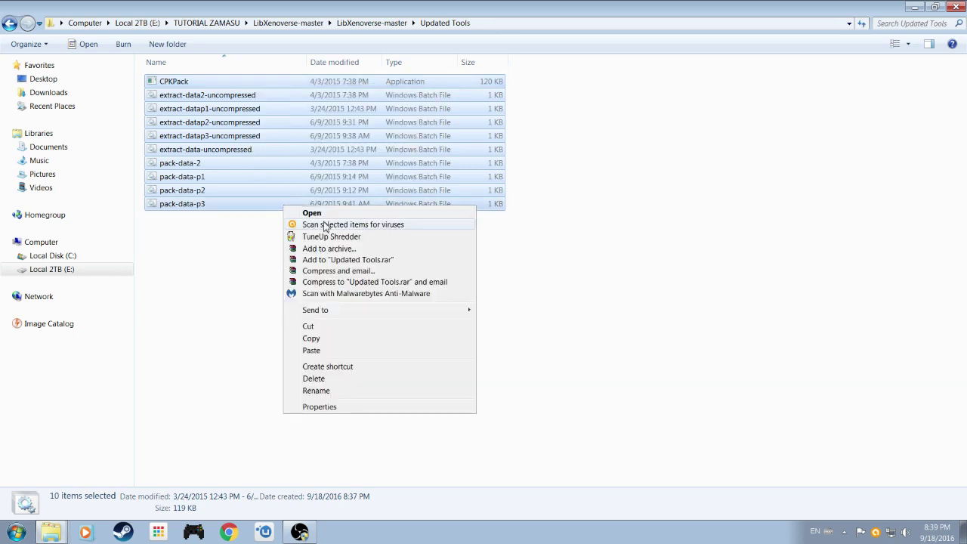
{"action": "left_click", "coordinate": [329, 337]}
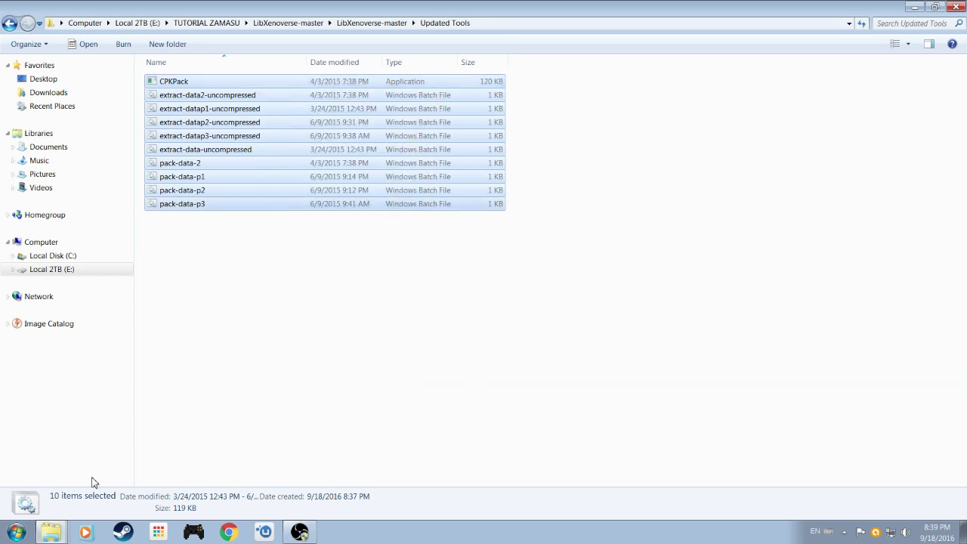
{"action": "left_click", "coordinate": [59, 533]}
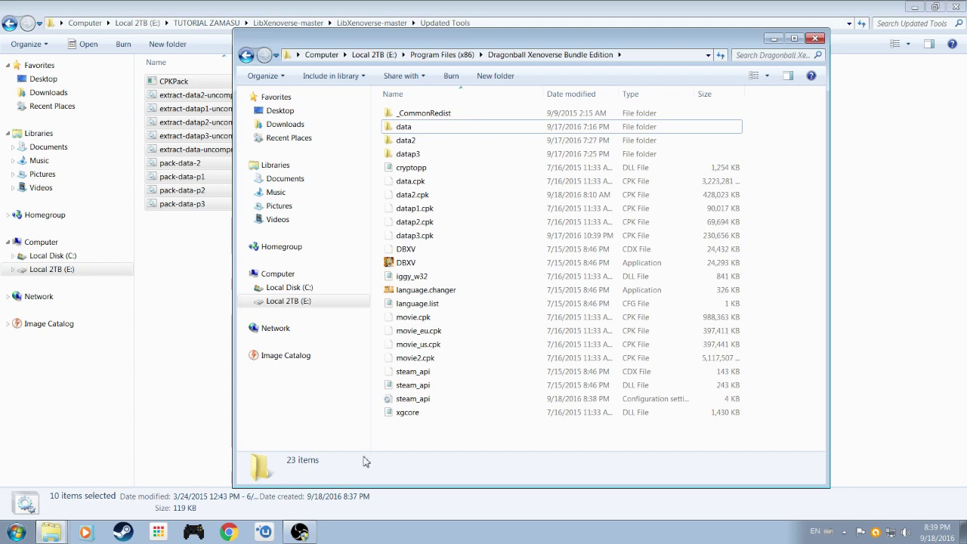
{"action": "right_click", "coordinate": [461, 444]}
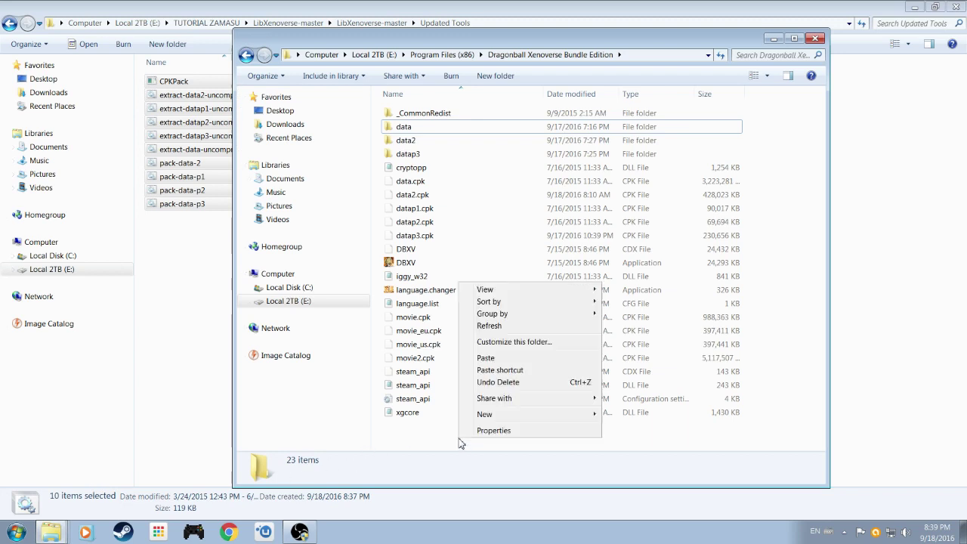
{"action": "left_click", "coordinate": [503, 361]}
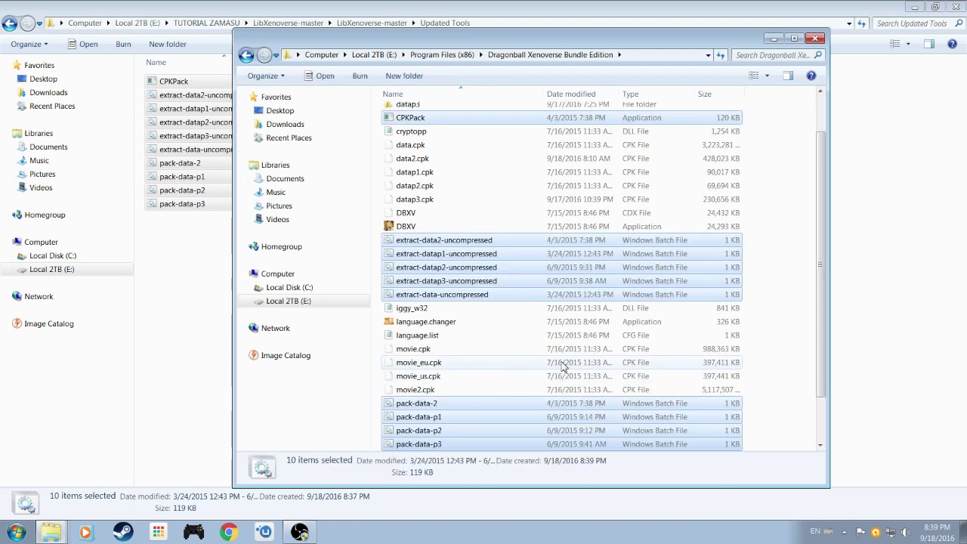
{"action": "left_click_drag", "start_coordinate": [821, 182], "coordinate": [821, 154]}
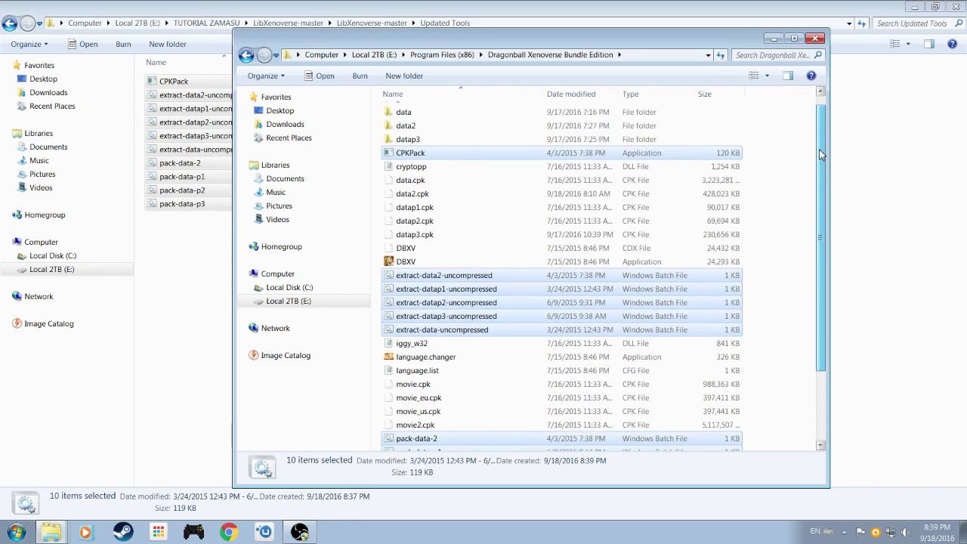
{"action": "left_click", "coordinate": [798, 182]}
{"action": "scroll", "coordinate": [820, 177], "scroll_direction": "up", "scroll_amount": 1}
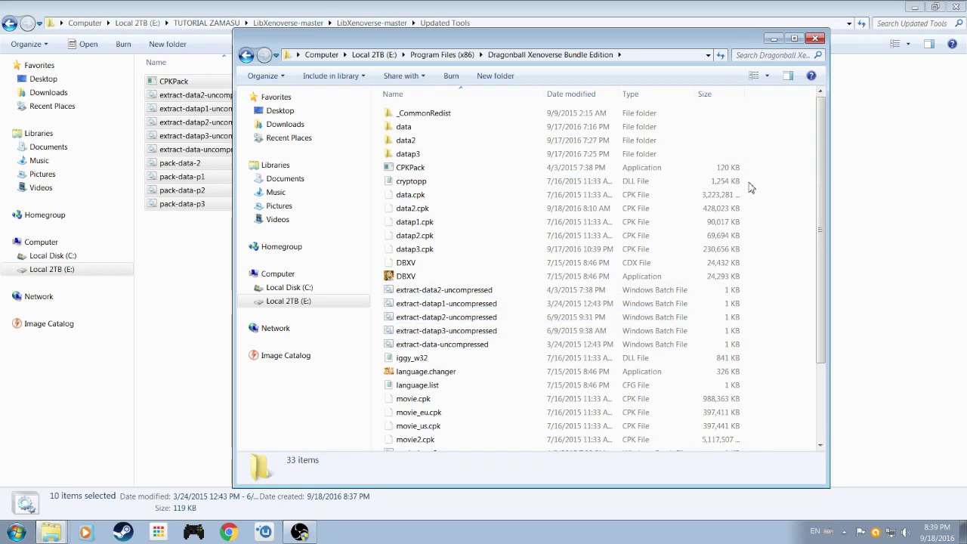
Compare the data, data2 and datap3 extraction batch files with their matching folders in the game directory
{"action": "left_click", "coordinate": [424, 295]}
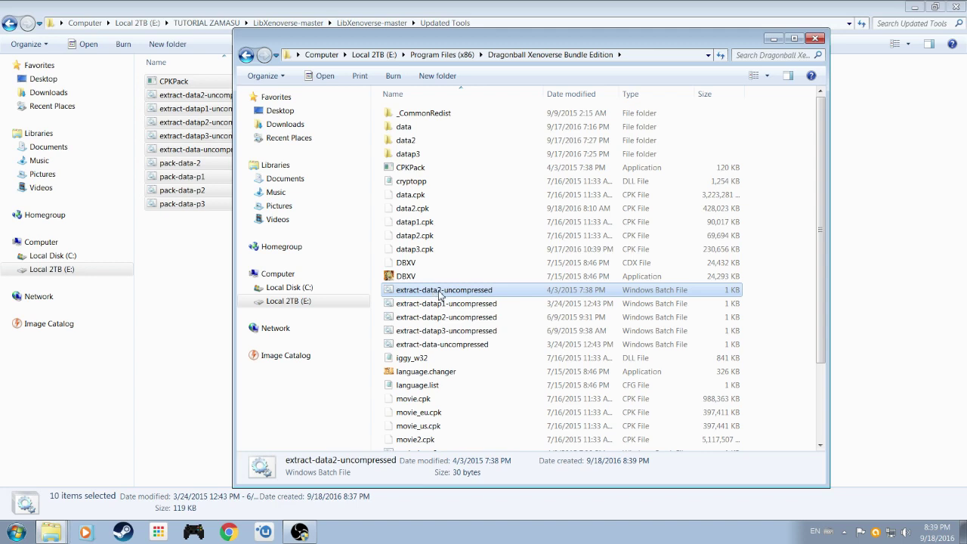
{"action": "left_click", "coordinate": [415, 143]}
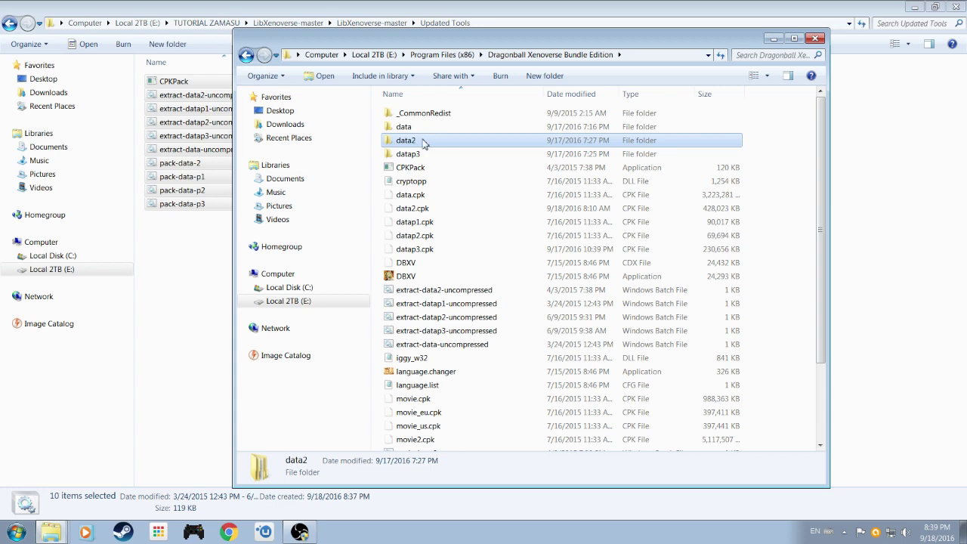
{"action": "left_click", "coordinate": [410, 128]}
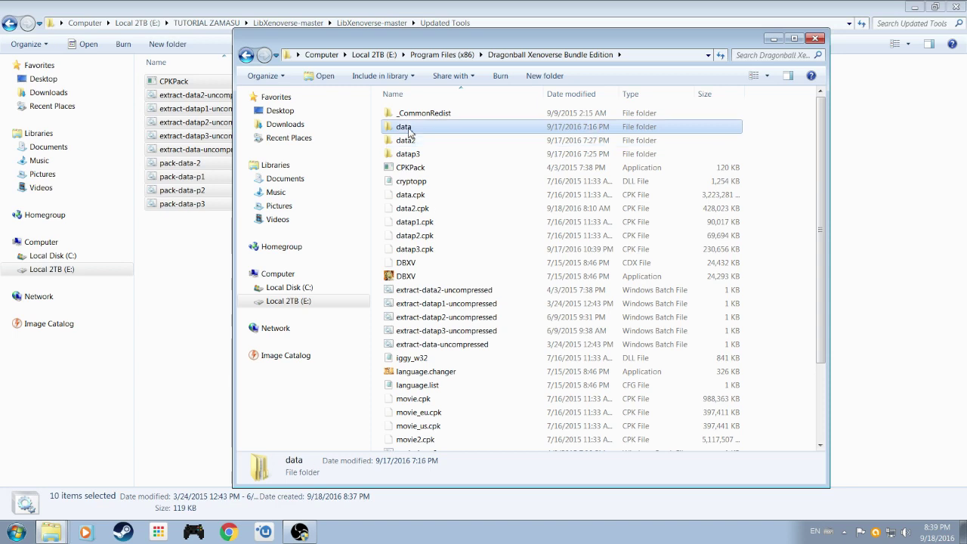
{"action": "left_click", "coordinate": [443, 347]}
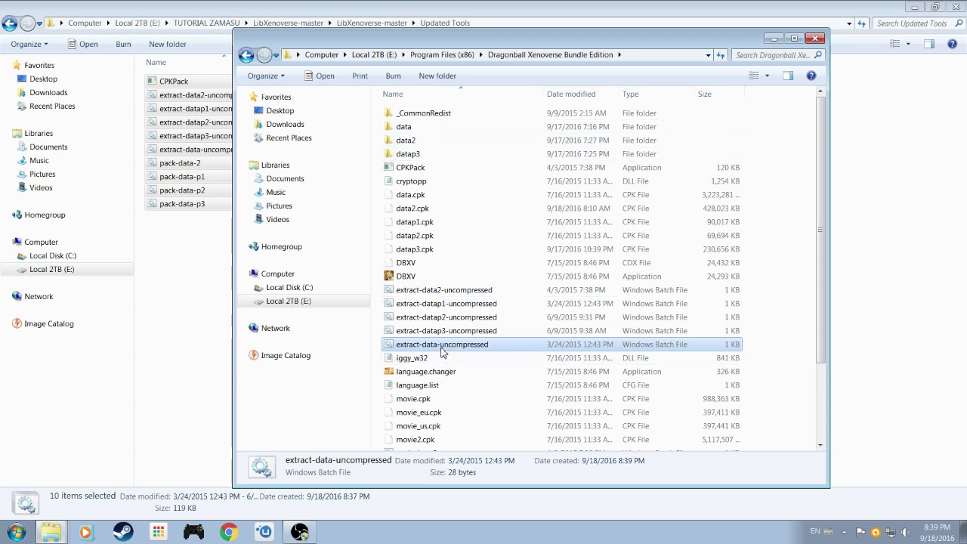
{"action": "left_click", "coordinate": [420, 128]}
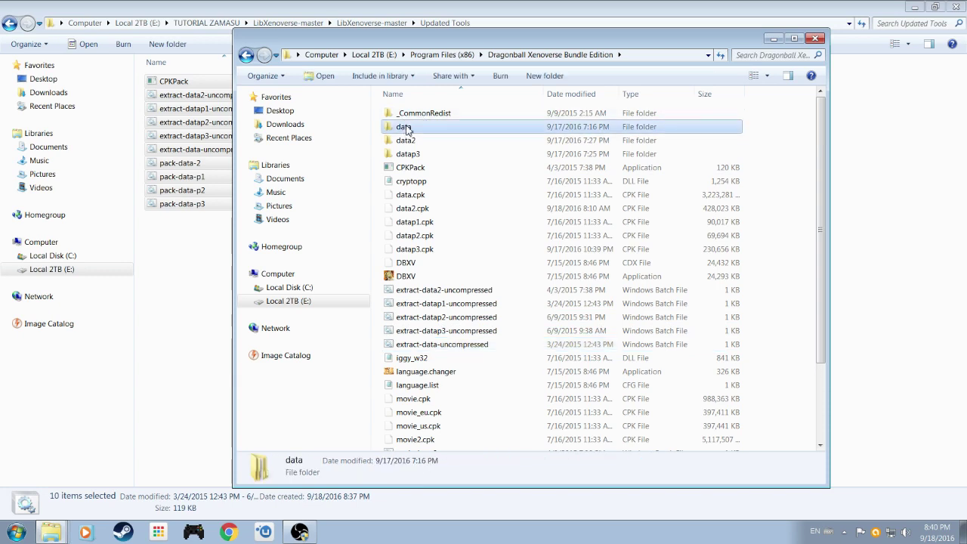
{"action": "left_click", "coordinate": [439, 293]}
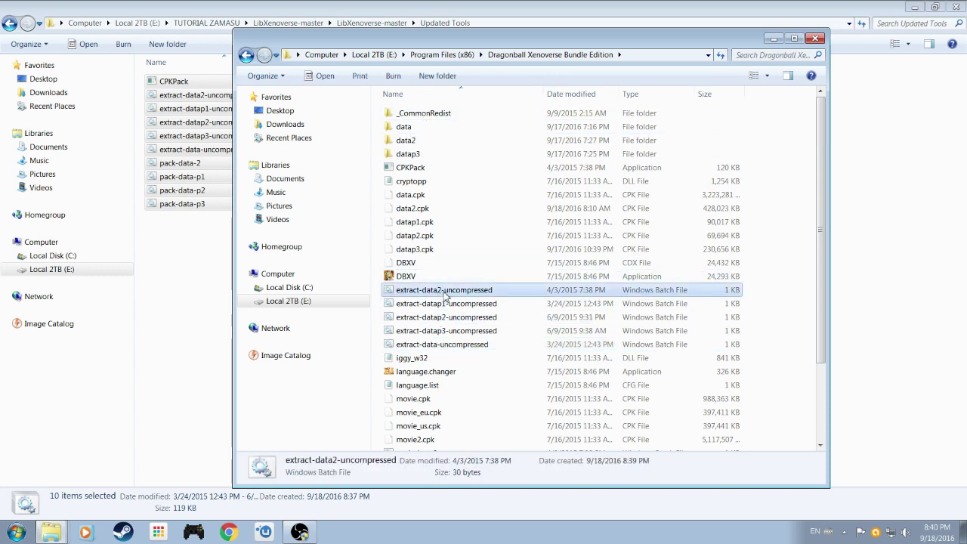
{"action": "left_click", "coordinate": [419, 142]}
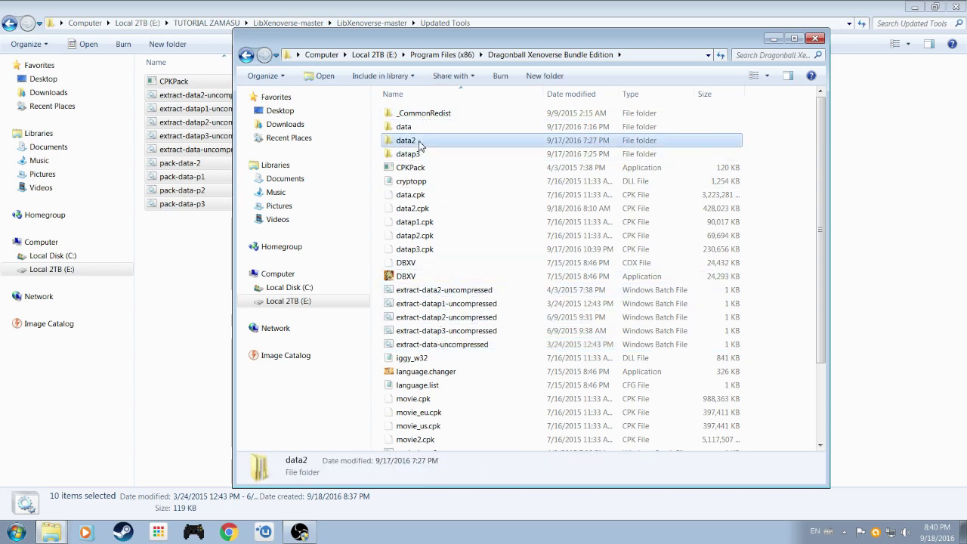
{"action": "left_click", "coordinate": [448, 332]}
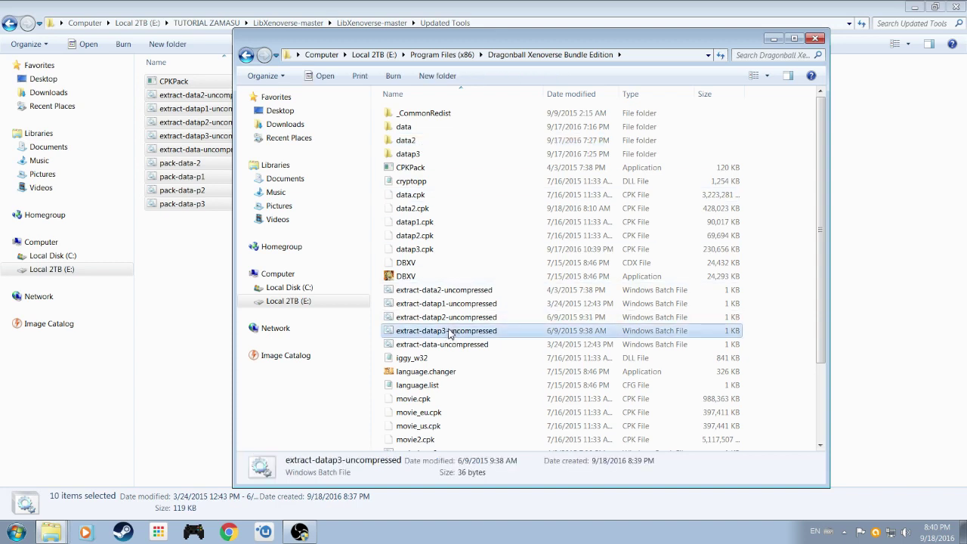
{"action": "left_click", "coordinate": [419, 155]}
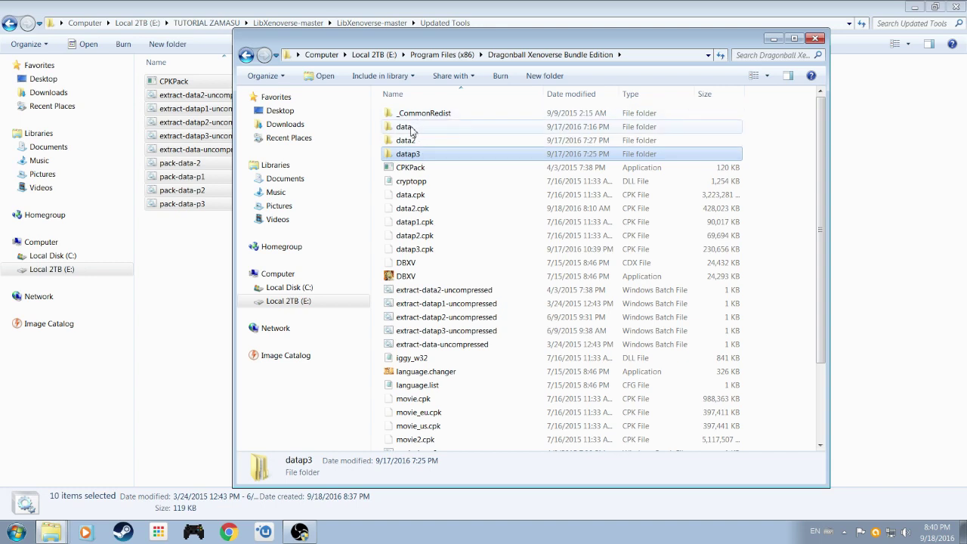
{"action": "left_click", "coordinate": [414, 128]}
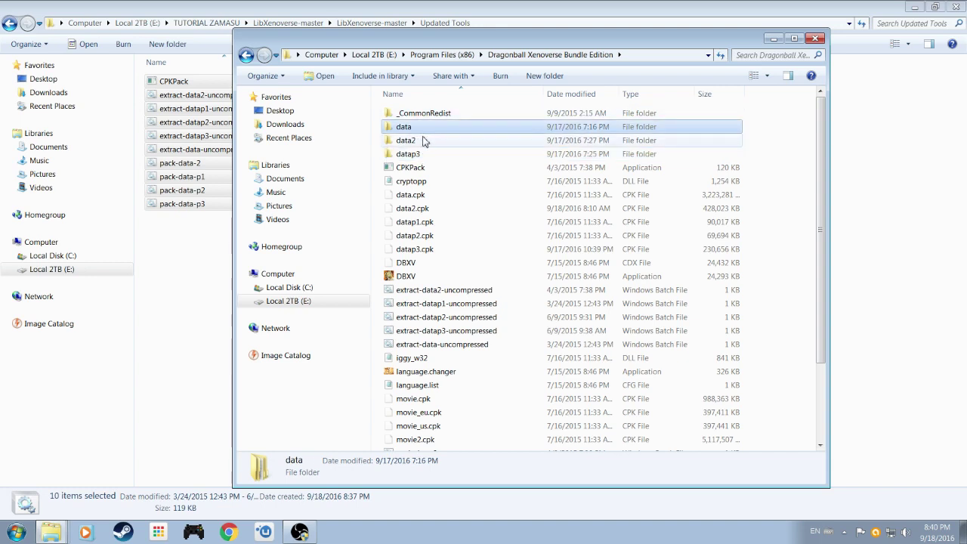
{"action": "left_click", "coordinate": [425, 141]}
{"action": "left_click", "coordinate": [428, 154]}
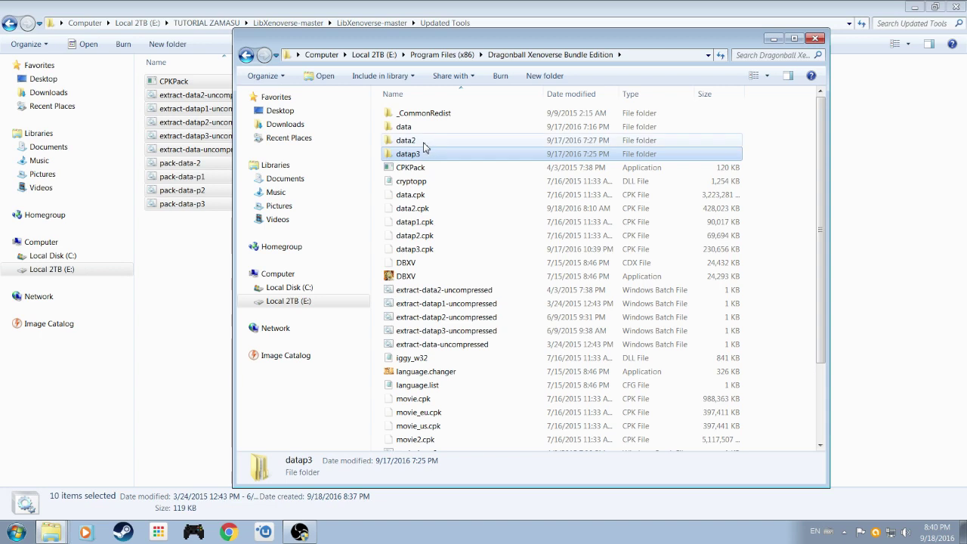
{"action": "left_click", "coordinate": [414, 130]}
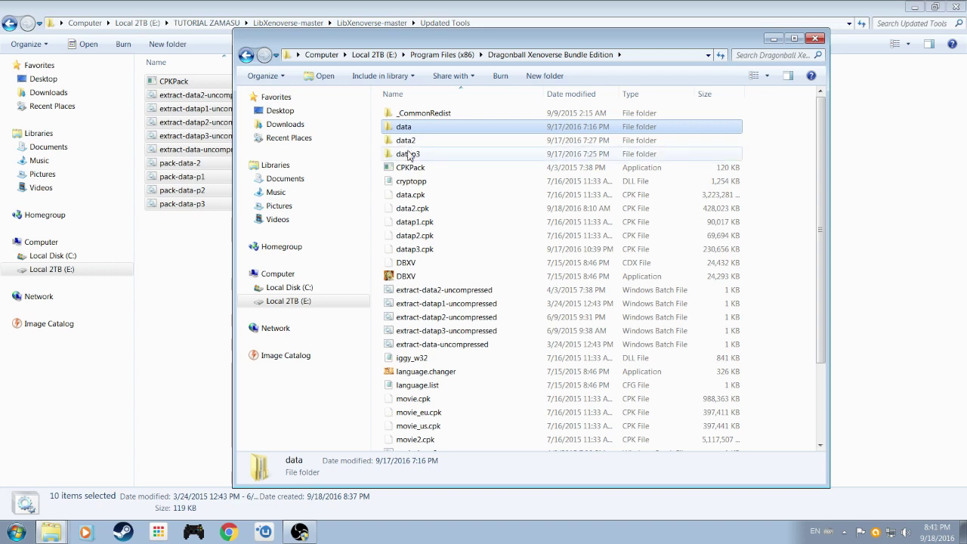
Examine the data, data2, datap1, datap2 and datap3 CPK files in the game folder
{"action": "left_click", "coordinate": [408, 200]}
{"action": "left_click", "coordinate": [379, 201]}
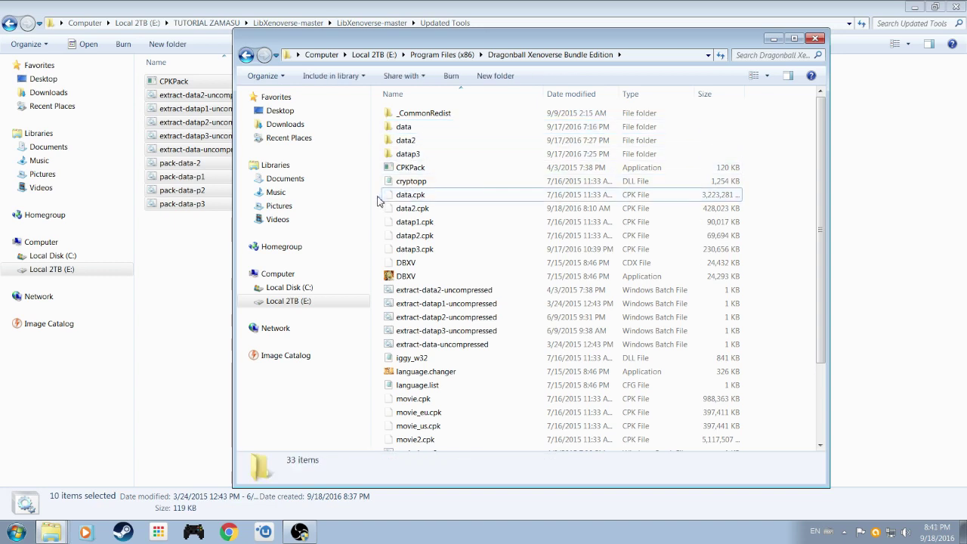
{"action": "left_click_drag", "start_coordinate": [379, 201], "coordinate": [428, 214]}
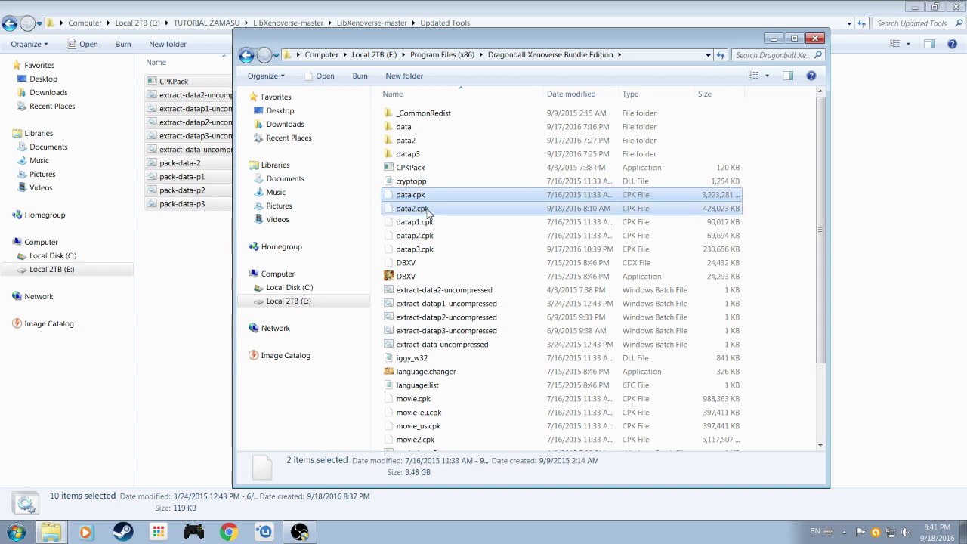
{"action": "left_click", "coordinate": [377, 228]}
{"action": "left_click_drag", "start_coordinate": [376, 222], "coordinate": [433, 257]}
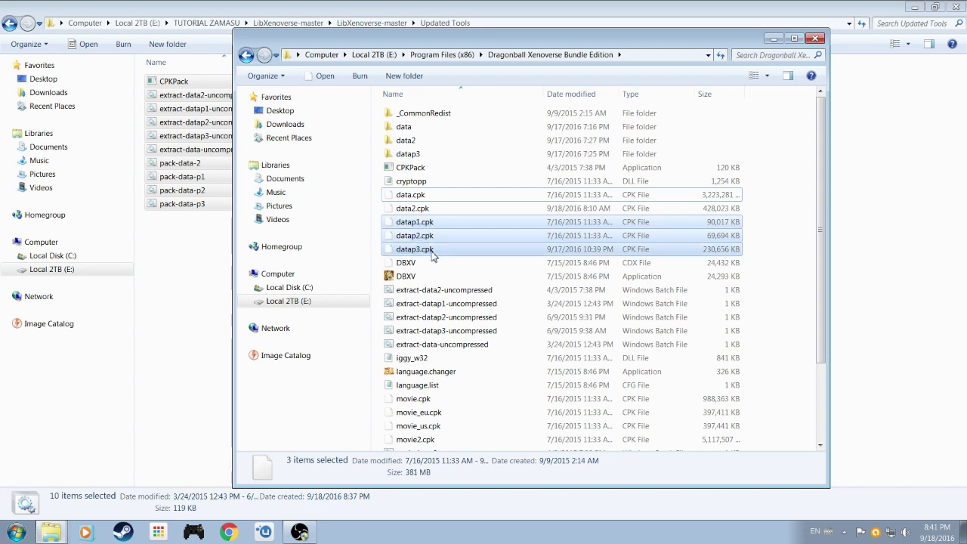
{"action": "left_click", "coordinate": [375, 254]}
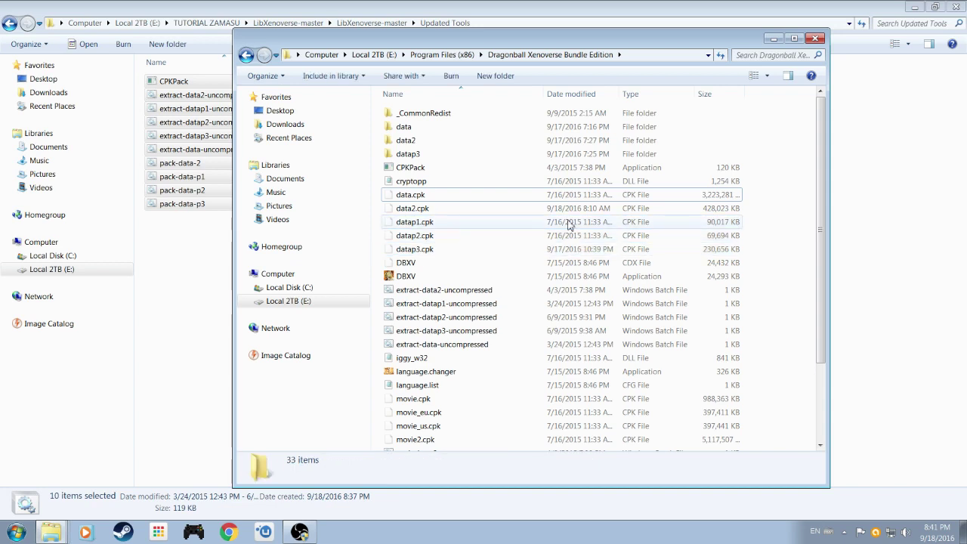
{"action": "left_click_drag", "start_coordinate": [821, 220], "coordinate": [821, 229]}
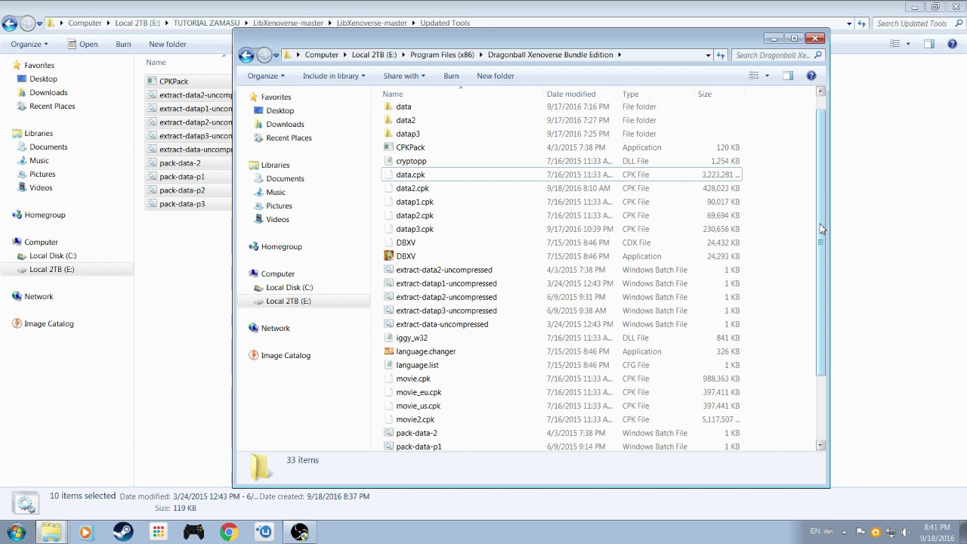
{"action": "mouse_move", "coordinate": [822, 229]}
{"action": "left_mouse_down"}
{"action": "mouse_move", "coordinate": [824, 218]}
{"action": "mouse_move", "coordinate": [823, 229]}
{"action": "left_mouse_up"}
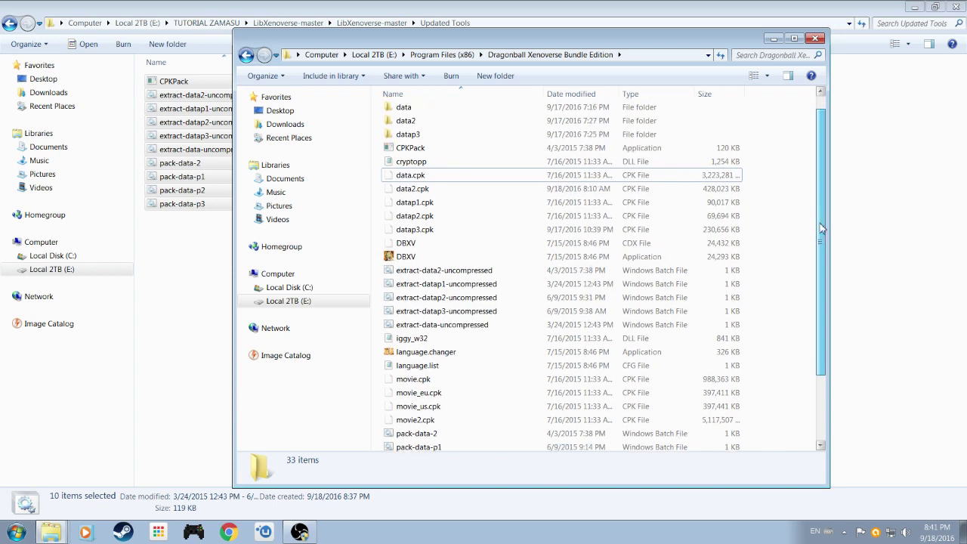
Start extracting data2.cpk with the extract-data2-uncompressed batch file, and close its command window
{"action": "double_click", "coordinate": [444, 272]}
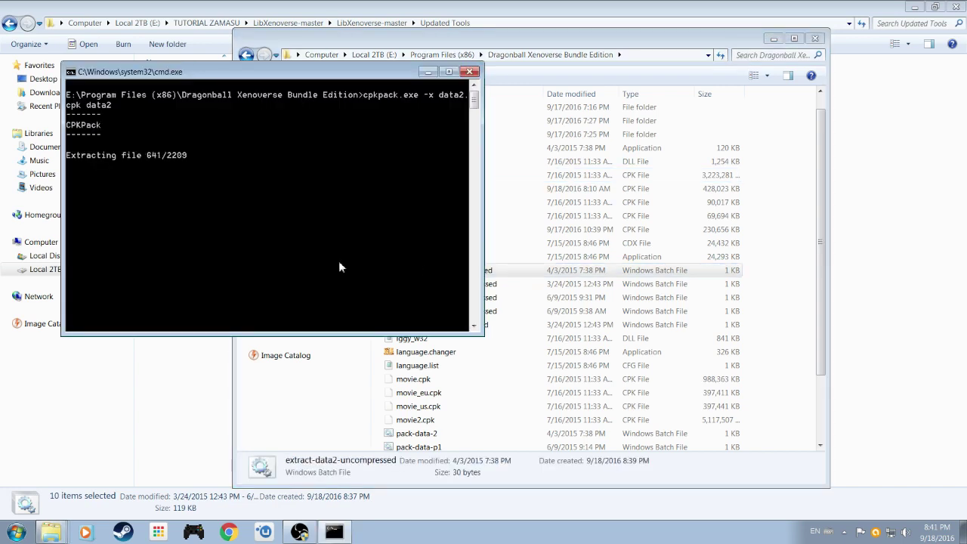
{"action": "left_click", "coordinate": [469, 72]}
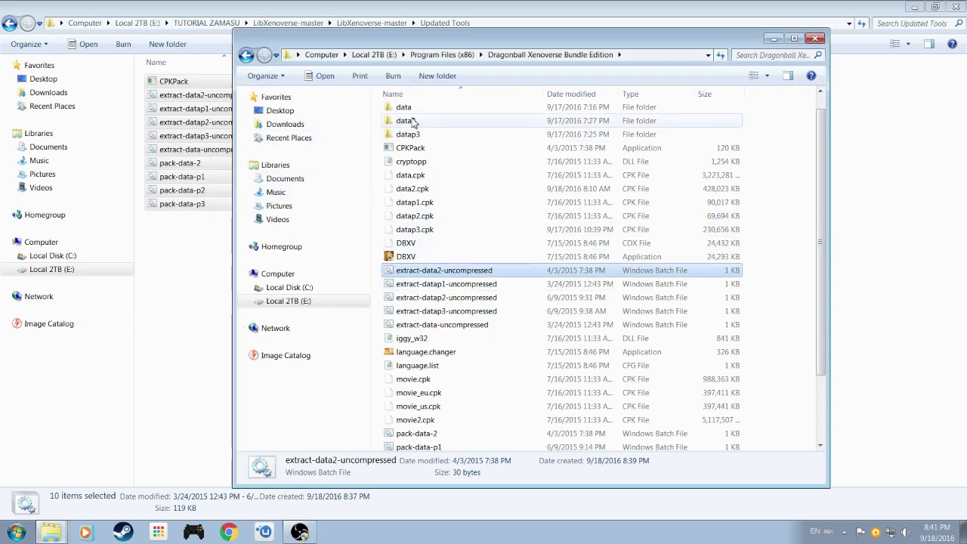
{"action": "scroll", "coordinate": [420, 136], "scroll_direction": "up", "scroll_amount": 1}
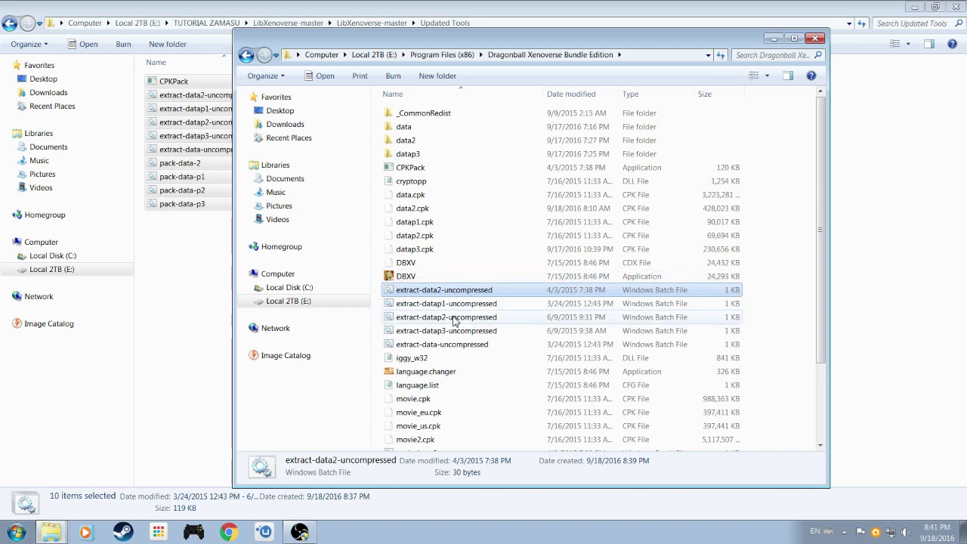
Return to the TUTORIAL ZAMASU folder, and locate the data2 and datap3 folders in the MODS copy of Updated Tools
{"action": "left_click", "coordinate": [63, 532]}
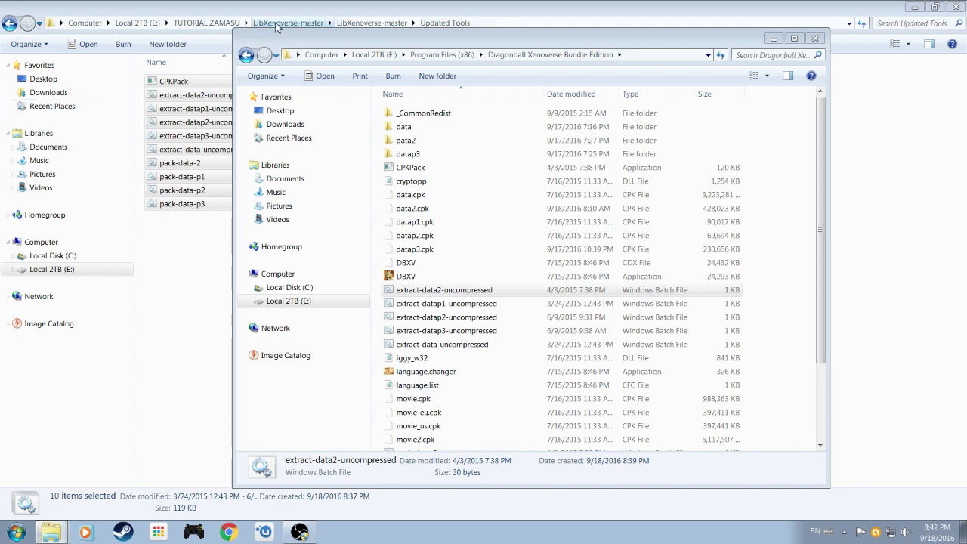
{"action": "left_click", "coordinate": [219, 24]}
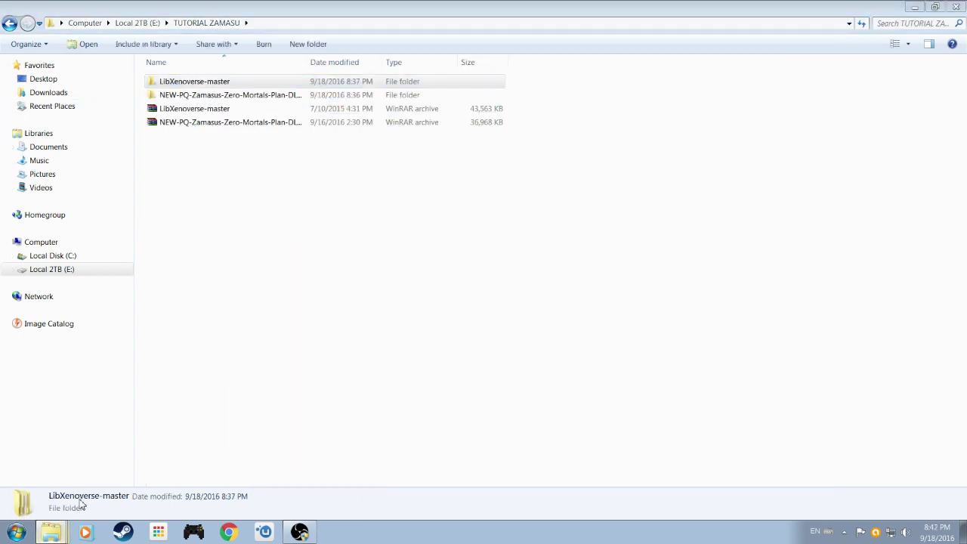
{"action": "key", "text": "alt+Tab"}
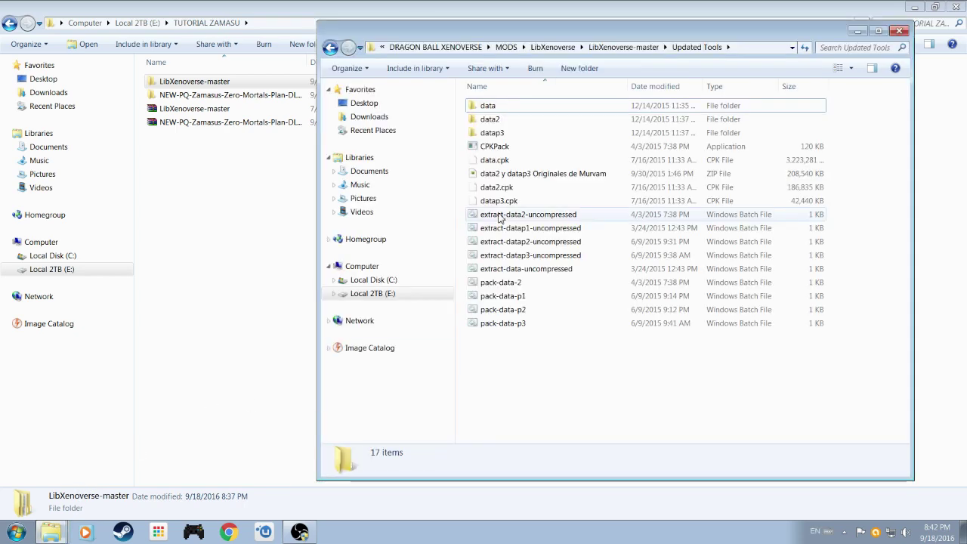
{"action": "left_click", "coordinate": [503, 124]}
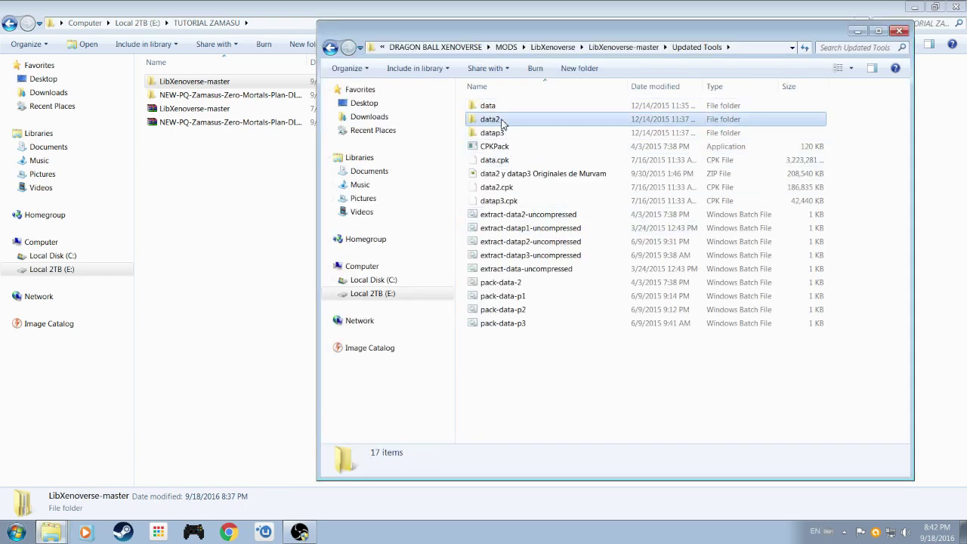
{"action": "left_click", "coordinate": [505, 133]}
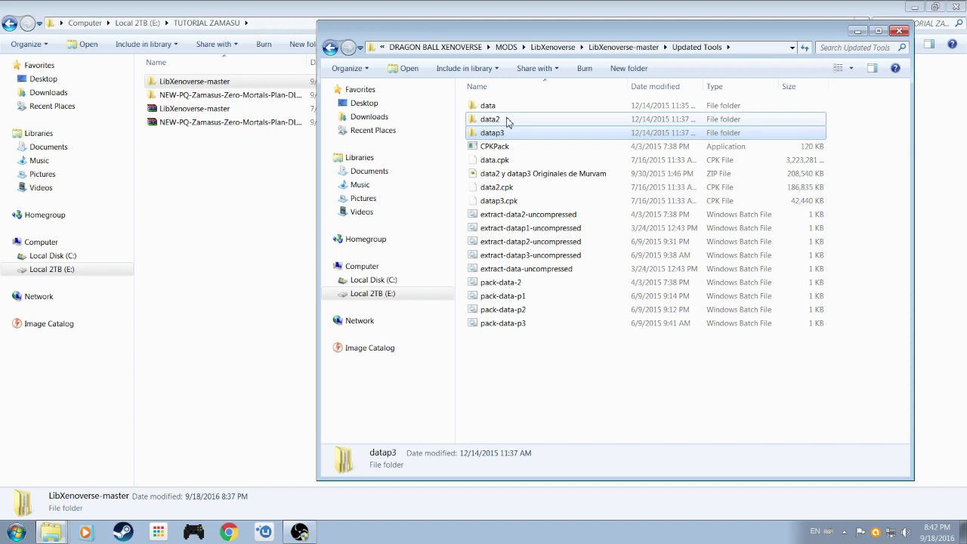
{"action": "left_click", "coordinate": [508, 122]}
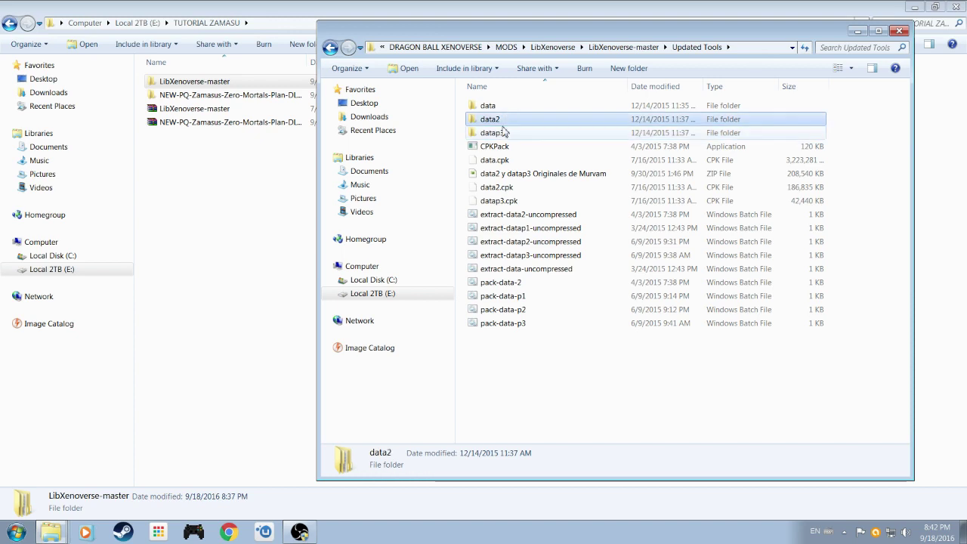
Copy the data, data2 and datap3 folders in the MODS copy of Updated Tools
{"action": "left_click", "coordinate": [505, 133]}
{"action": "left_click_drag", "start_coordinate": [505, 107], "coordinate": [505, 121]}
{"action": "left_click", "coordinate": [505, 121]}
{"action": "left_click", "coordinate": [505, 121]}
{"action": "left_click", "coordinate": [491, 107]}
{"action": "left_click", "coordinate": [492, 133]}
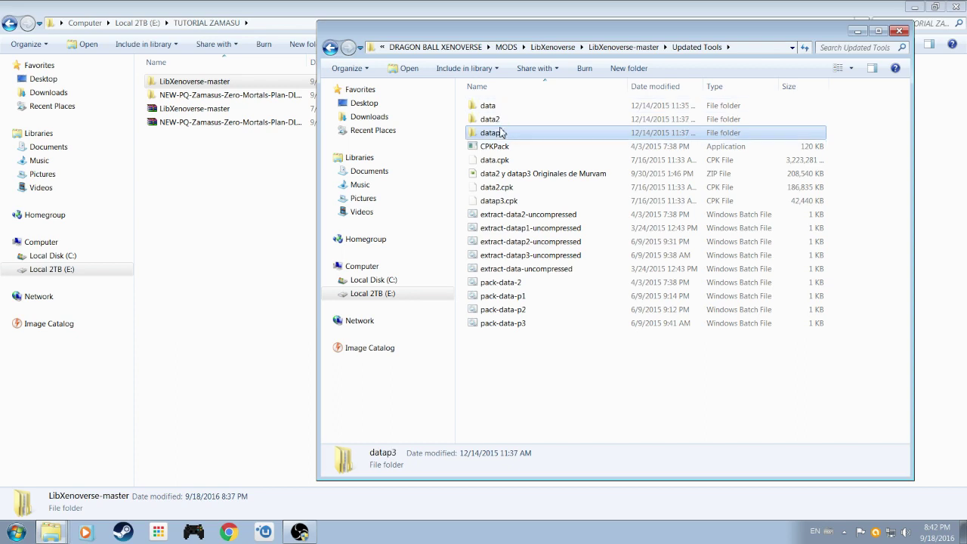
{"action": "left_click", "coordinate": [461, 113]}
{"action": "left_click_drag", "start_coordinate": [461, 113], "coordinate": [515, 140]}
{"action": "left_click", "coordinate": [461, 106]}
{"action": "right_click", "coordinate": [513, 108]}
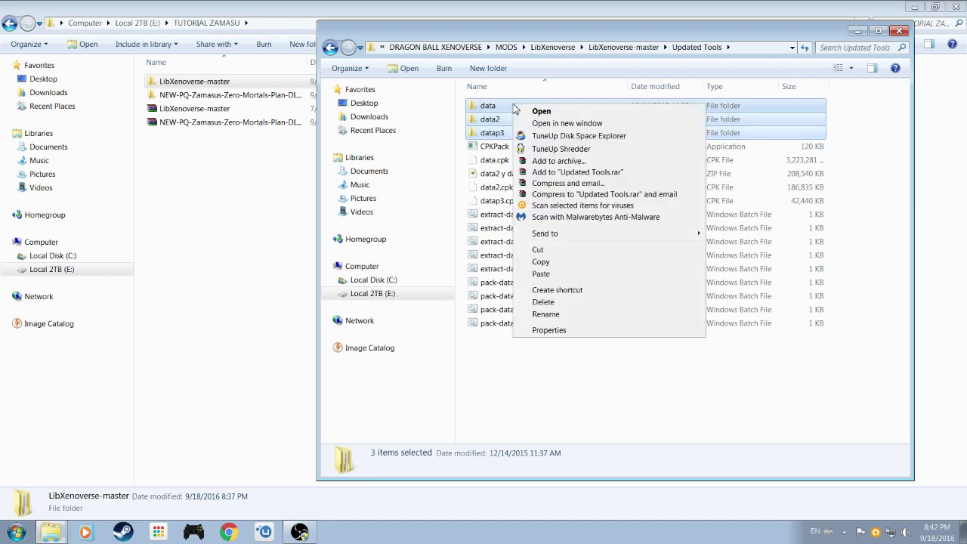
{"action": "left_click", "coordinate": [548, 250]}
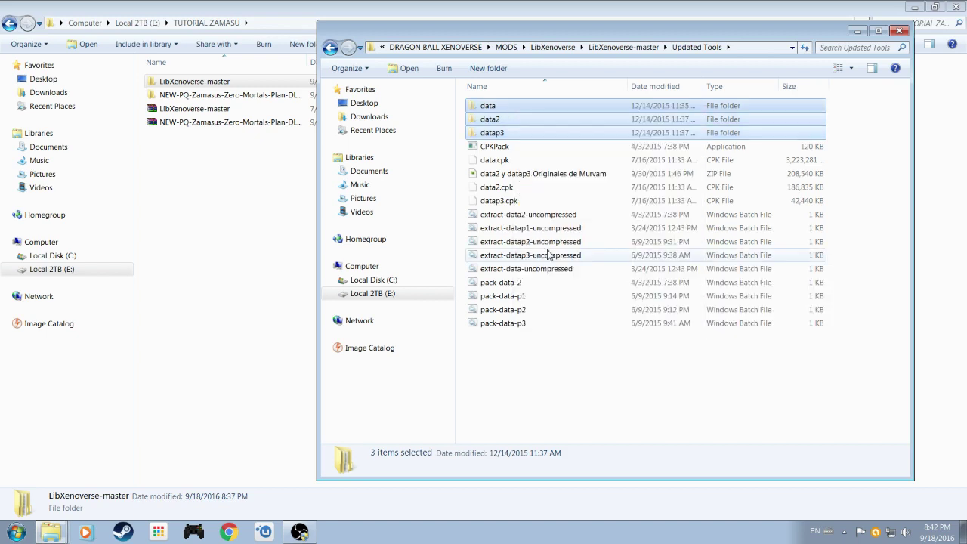
{"action": "right_click", "coordinate": [498, 123]}
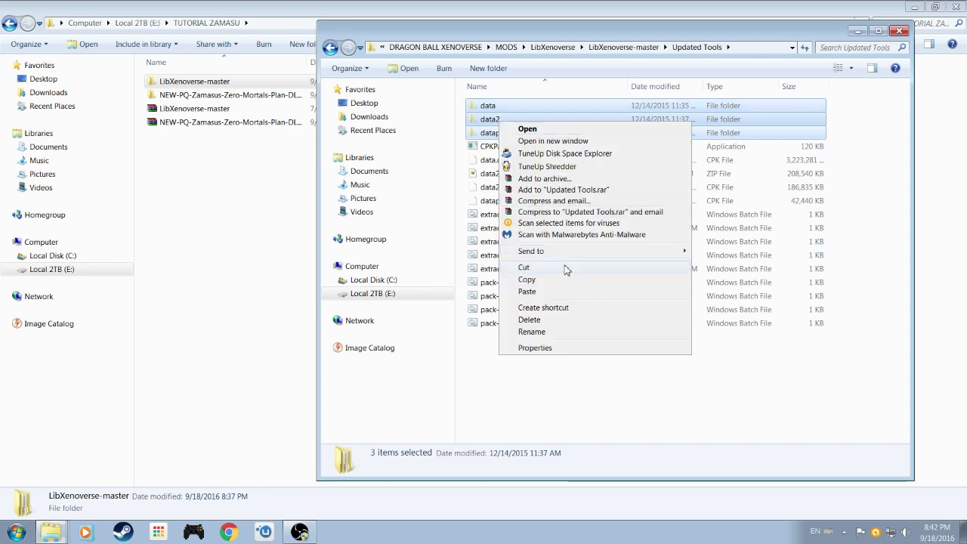
{"action": "left_click", "coordinate": [547, 281]}
Switch to the Dragonball Xenoverse Bundle Edition folder and locate its data, data2 and datap3 folders
{"action": "left_click", "coordinate": [51, 533]}
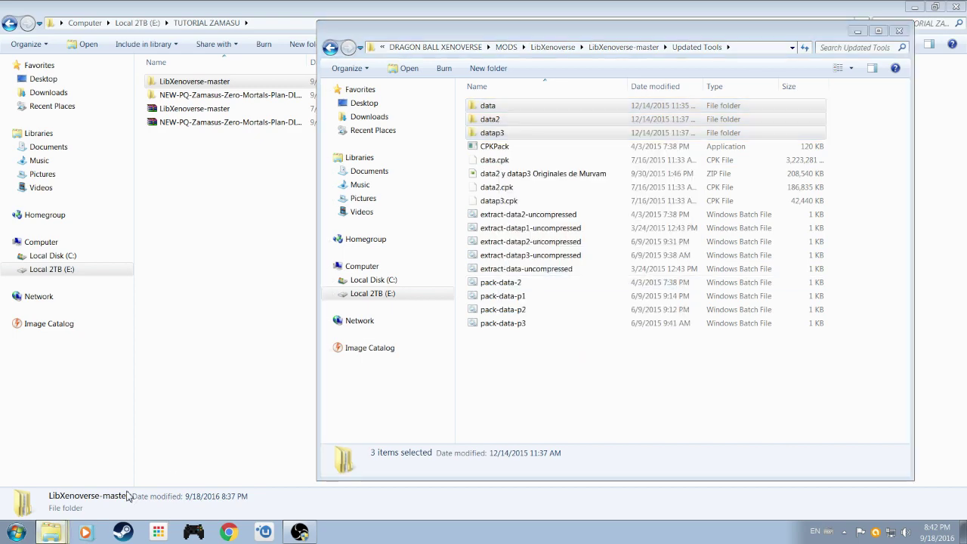
{"action": "left_click", "coordinate": [790, 341]}
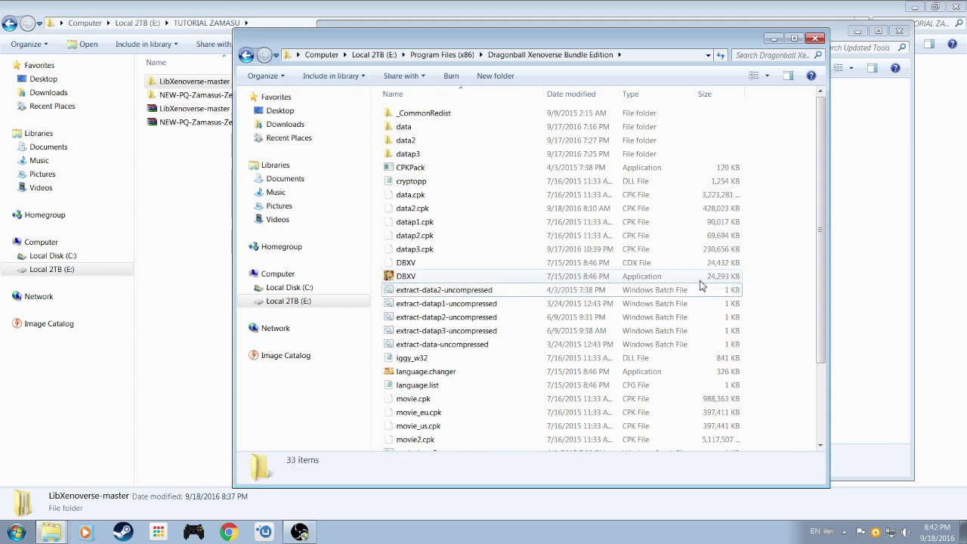
{"action": "left_click_drag", "start_coordinate": [380, 127], "coordinate": [417, 157]}
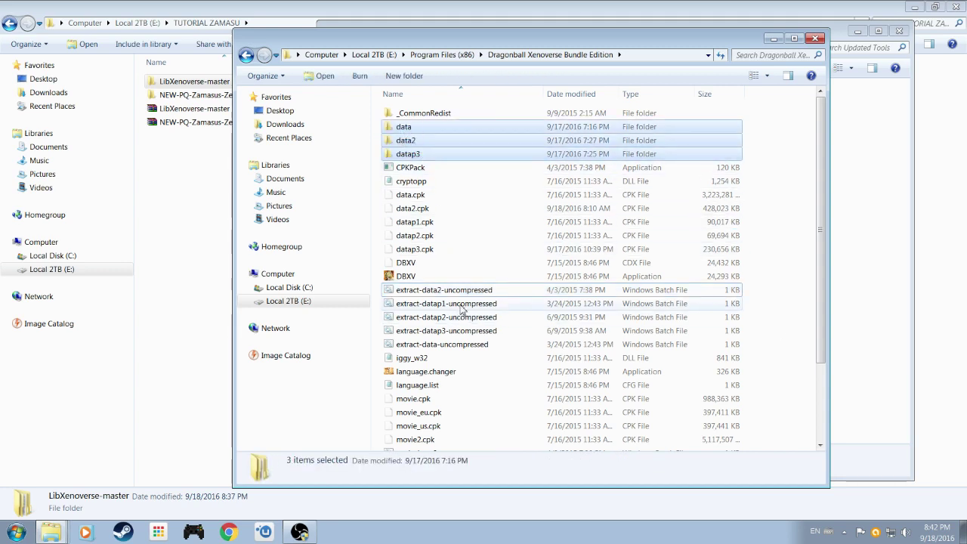
{"action": "left_click", "coordinate": [375, 145]}
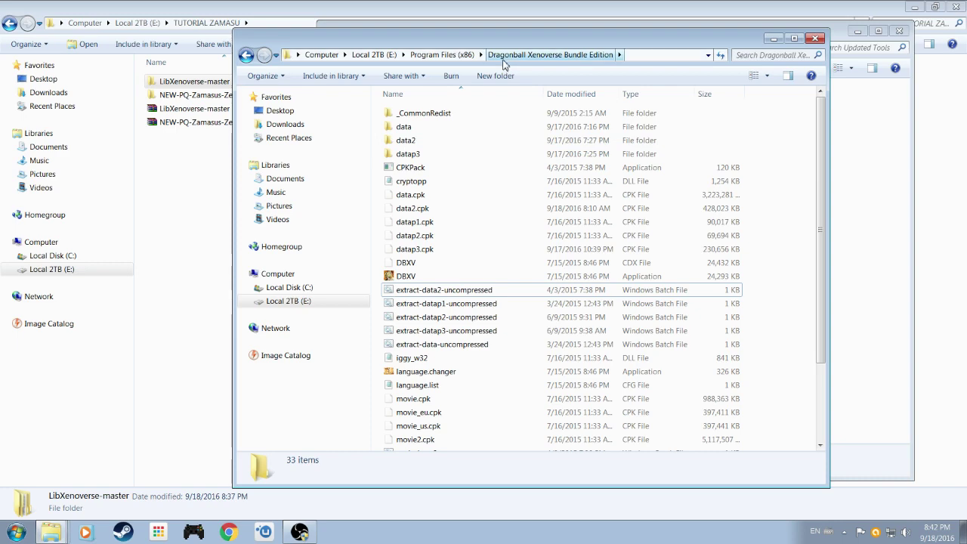
{"action": "left_click_drag", "start_coordinate": [506, 45], "coordinate": [517, 33]}
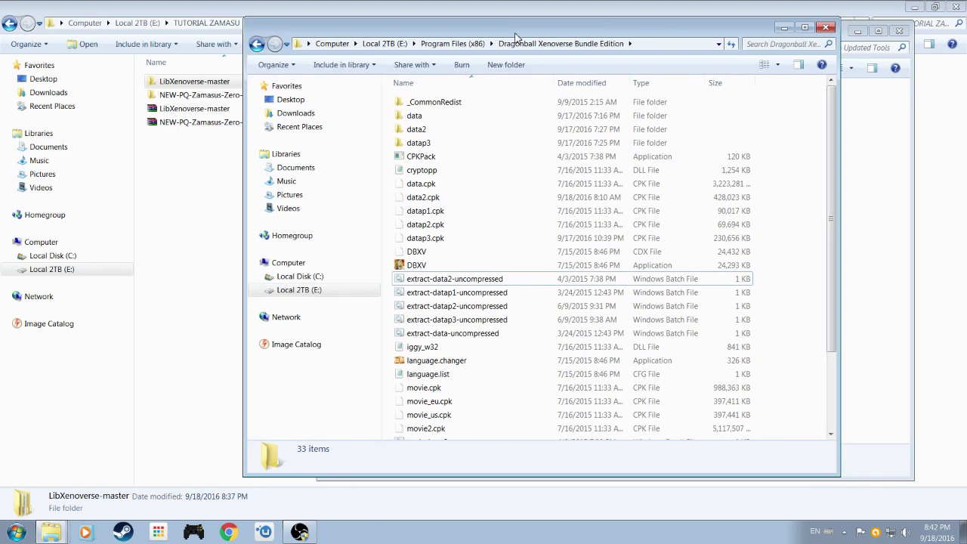
Open the data2 folder inside the Zamasu mod's QUEST MOD folder, and copy its data folder
{"action": "left_click", "coordinate": [201, 97]}
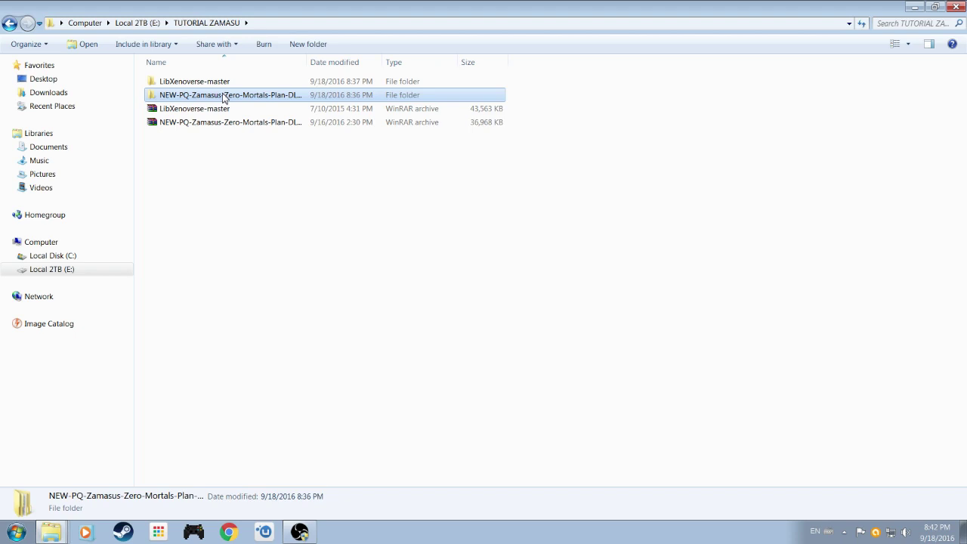
{"action": "double_click", "coordinate": [224, 97]}
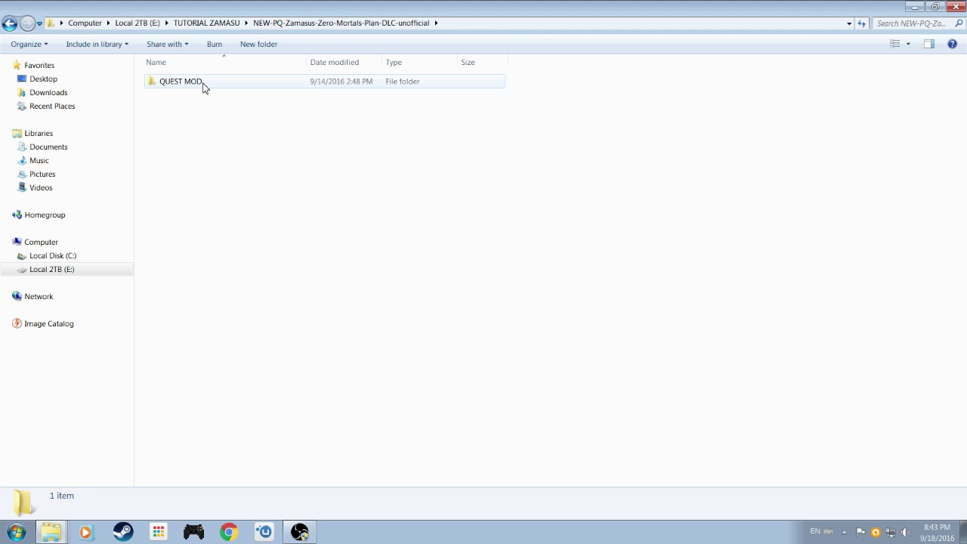
{"action": "double_click", "coordinate": [204, 84]}
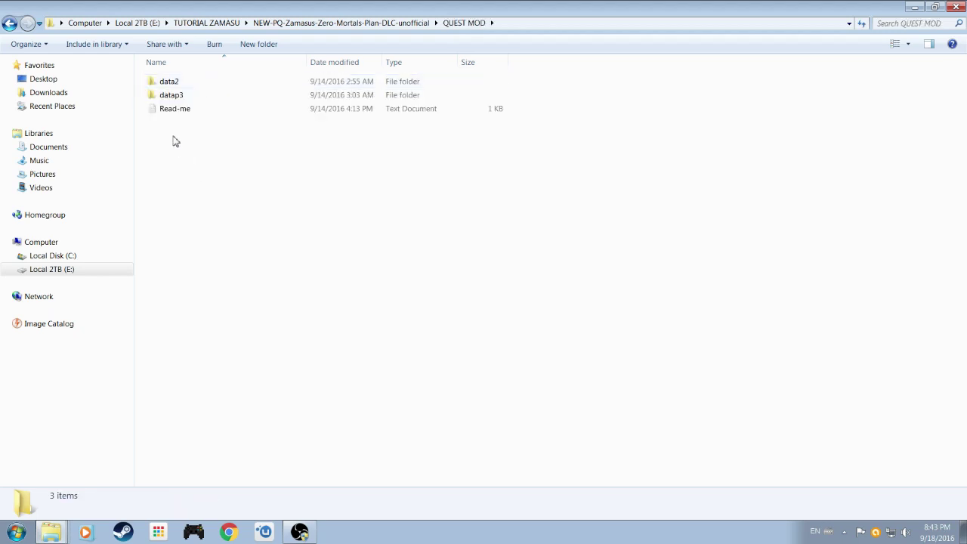
{"action": "left_click", "coordinate": [176, 86]}
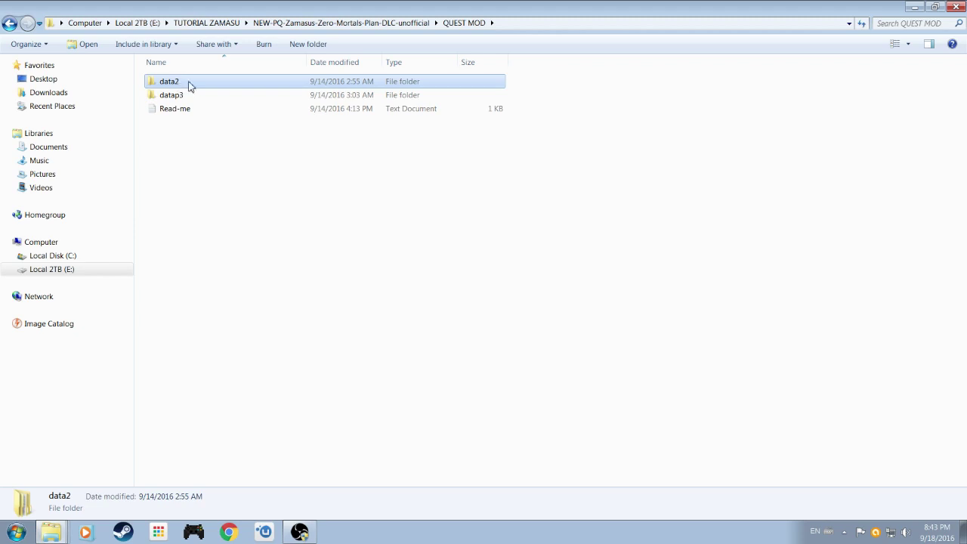
{"action": "double_click", "coordinate": [189, 86]}
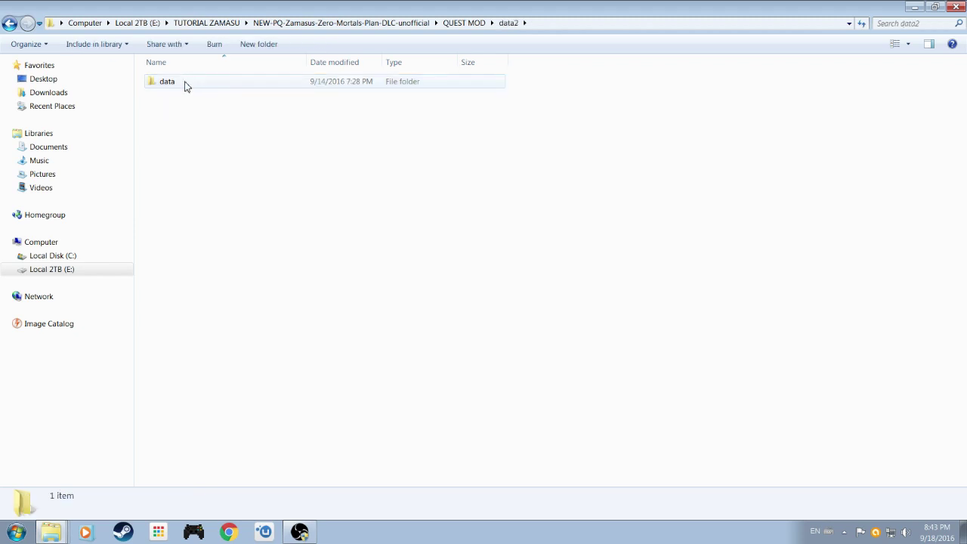
{"action": "left_click", "coordinate": [180, 86]}
{"action": "right_click", "coordinate": [180, 85]}
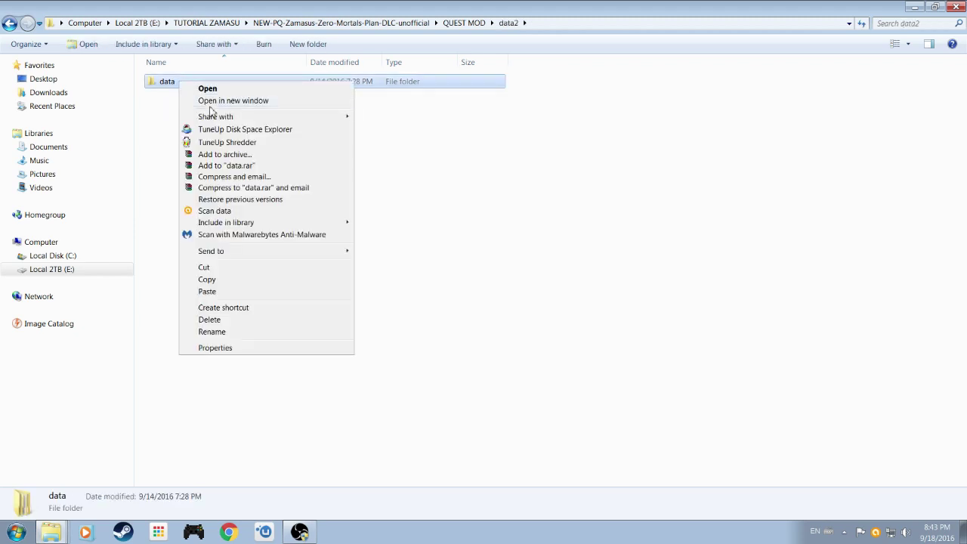
{"action": "left_click", "coordinate": [217, 280]}
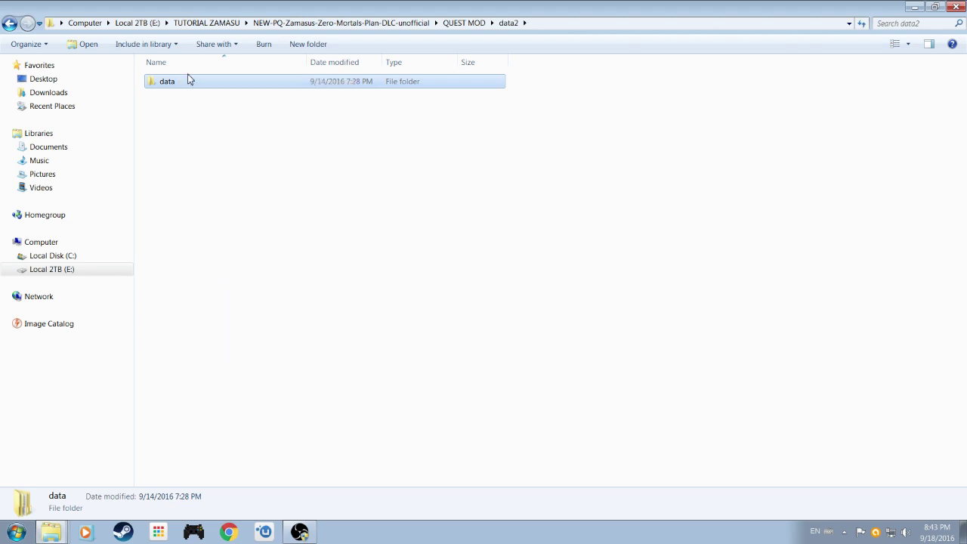
{"action": "right_click", "coordinate": [188, 83]}
{"action": "left_click", "coordinate": [232, 281]}
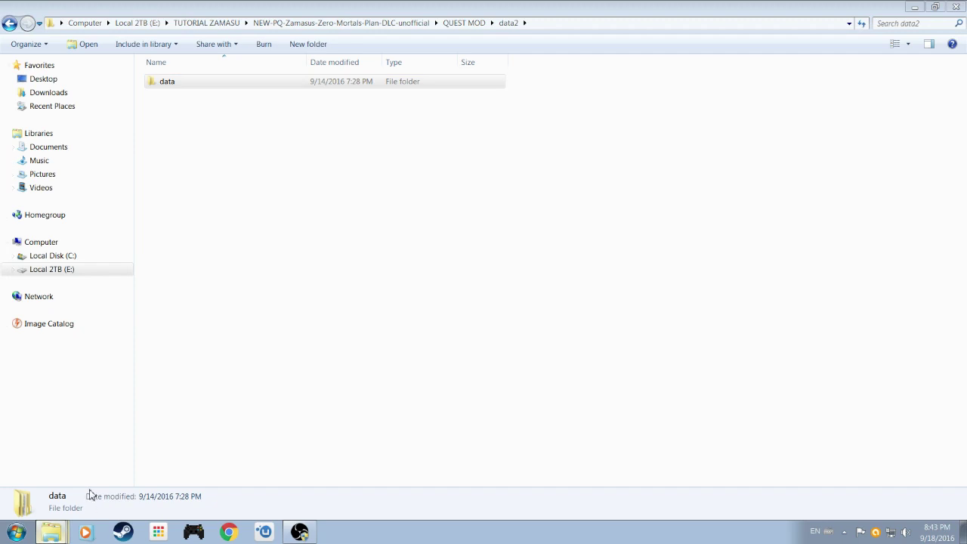
Try to paste the mod's data folder into the game's data2 folder, and dismiss the folder merge confirmation
{"action": "left_click", "coordinate": [51, 532]}
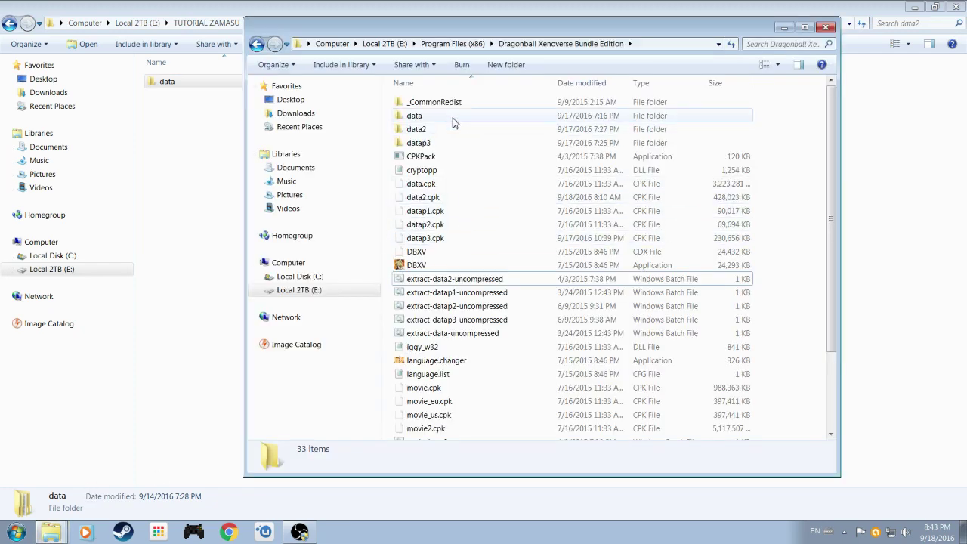
{"action": "left_click", "coordinate": [423, 130]}
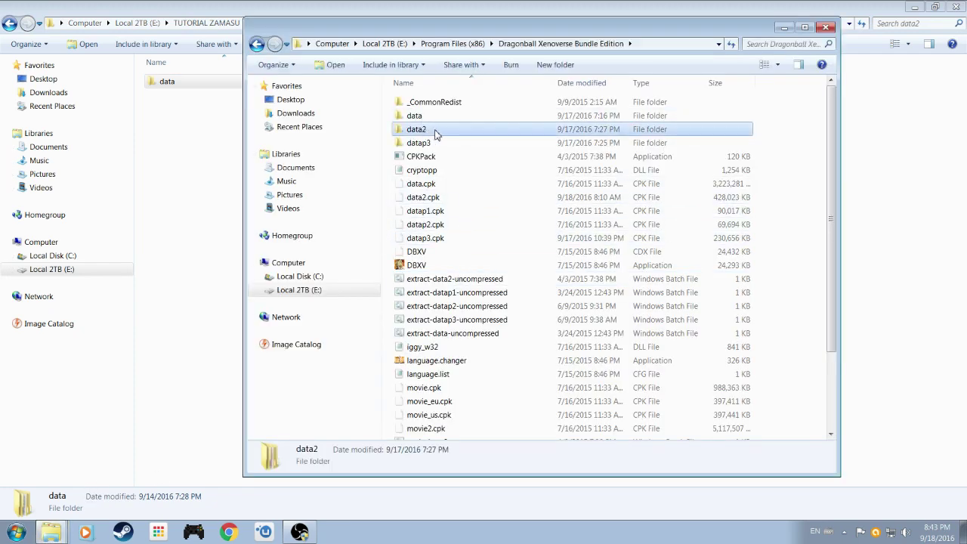
{"action": "double_click", "coordinate": [435, 132]}
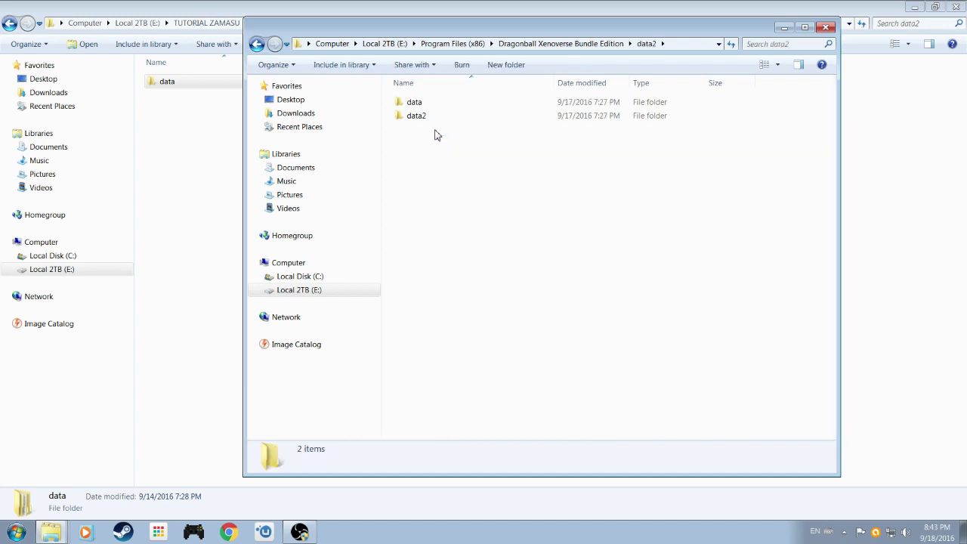
{"action": "right_click", "coordinate": [424, 204]}
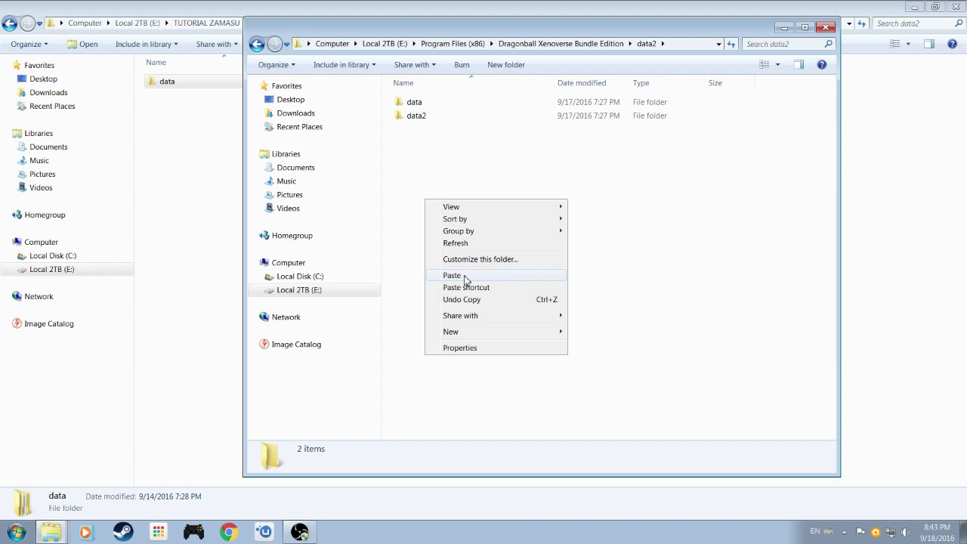
{"action": "left_click", "coordinate": [467, 276]}
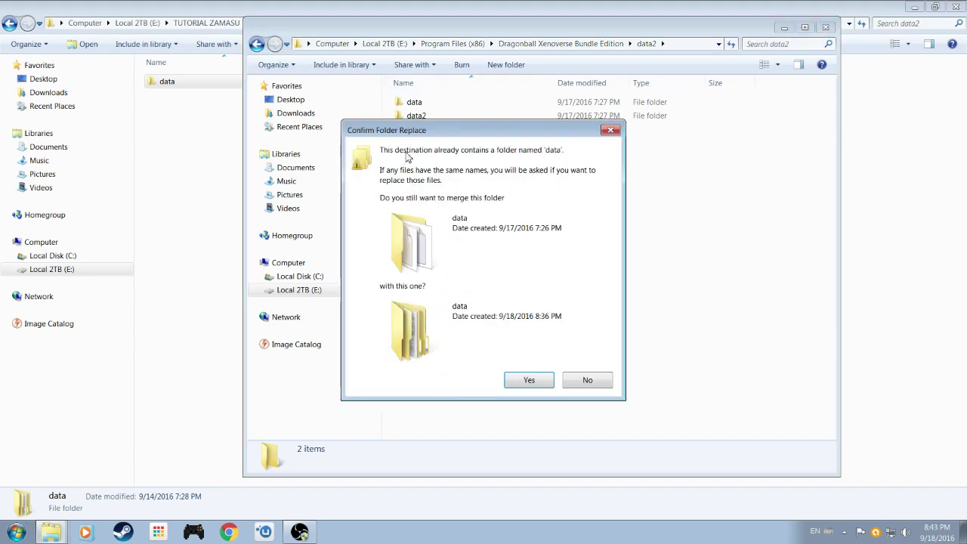
{"action": "left_click_drag", "start_coordinate": [423, 137], "coordinate": [521, 150]}
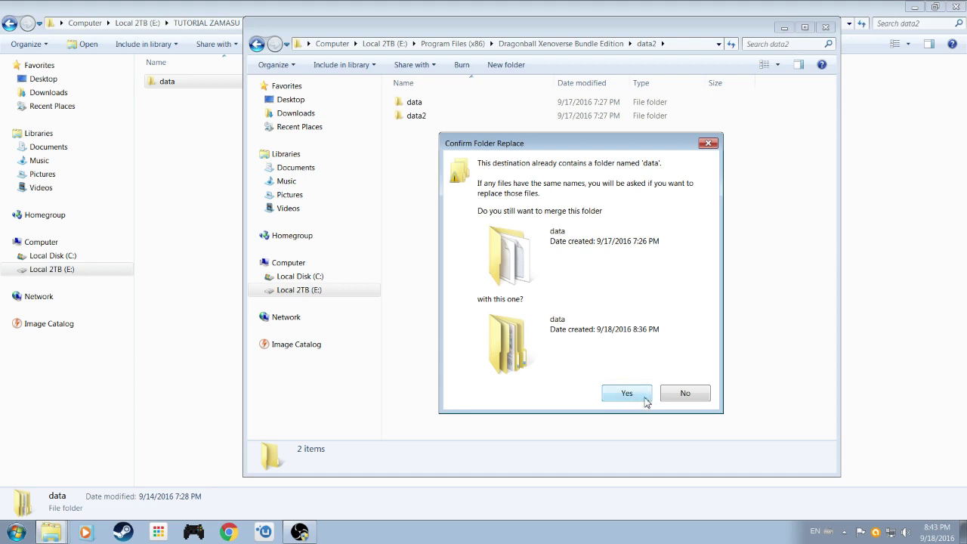
{"action": "left_click", "coordinate": [707, 143]}
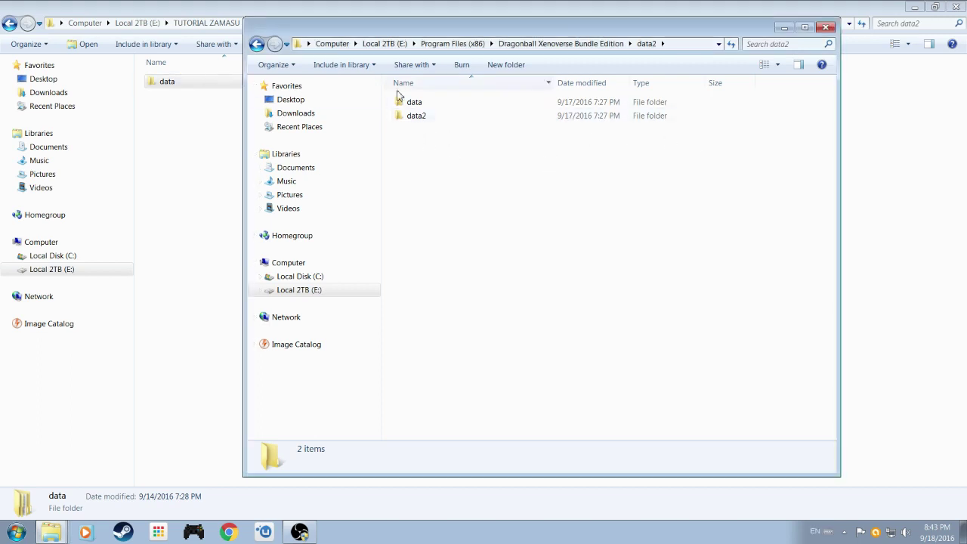
Go back to the game's main folder, select datap3, and return to the mod's folder window
{"action": "left_click", "coordinate": [541, 43]}
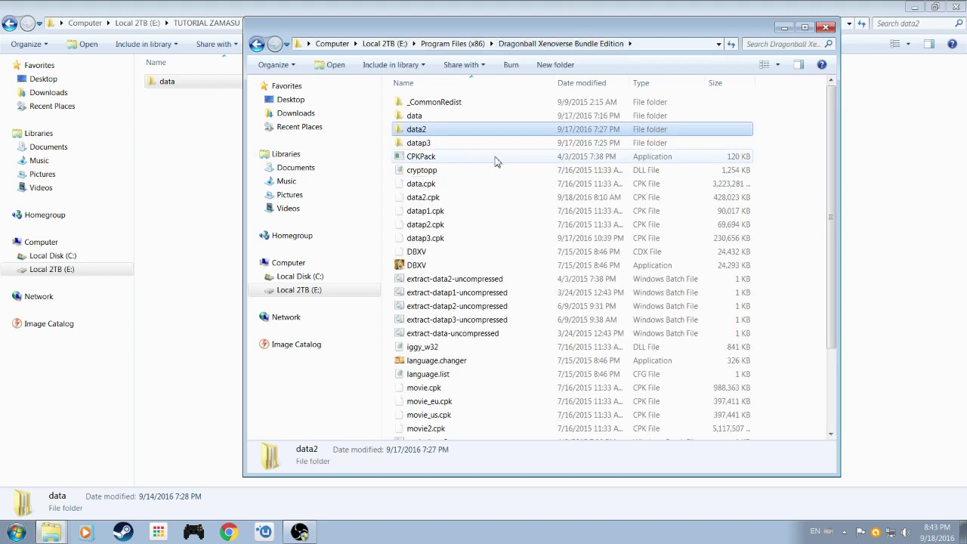
{"action": "left_click", "coordinate": [425, 146]}
{"action": "left_click", "coordinate": [193, 6]}
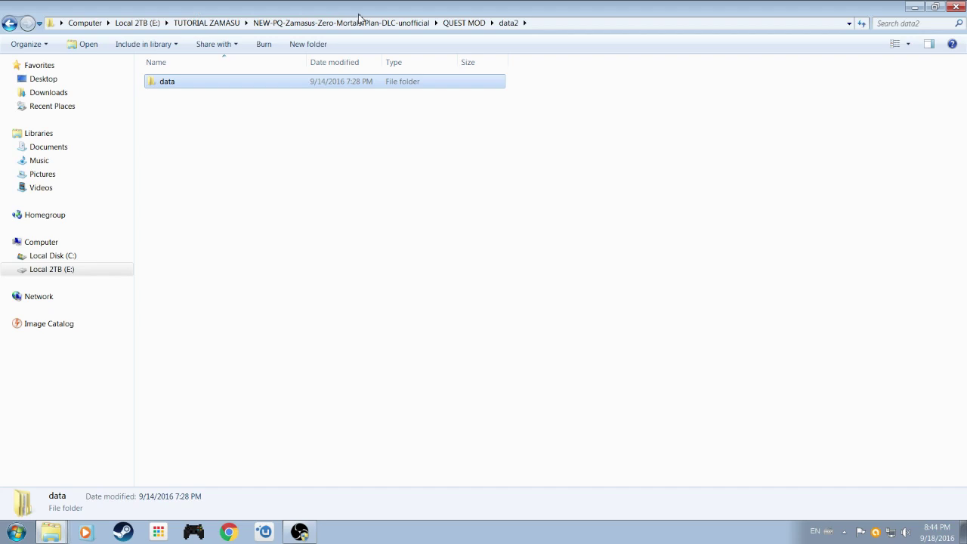
Open the datap3 folder inside the mod's QUEST MOD folder, and copy its data folder
{"action": "left_click", "coordinate": [363, 25]}
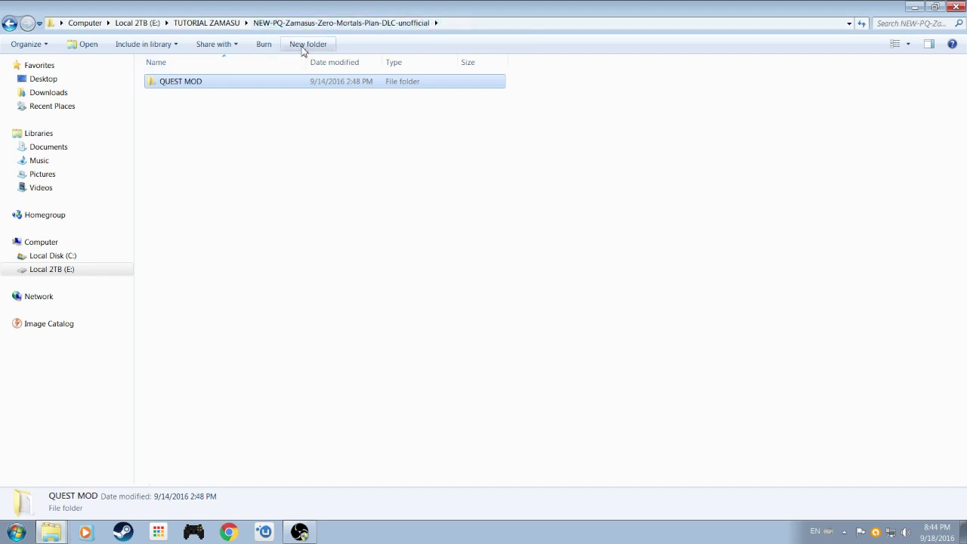
{"action": "double_click", "coordinate": [201, 89]}
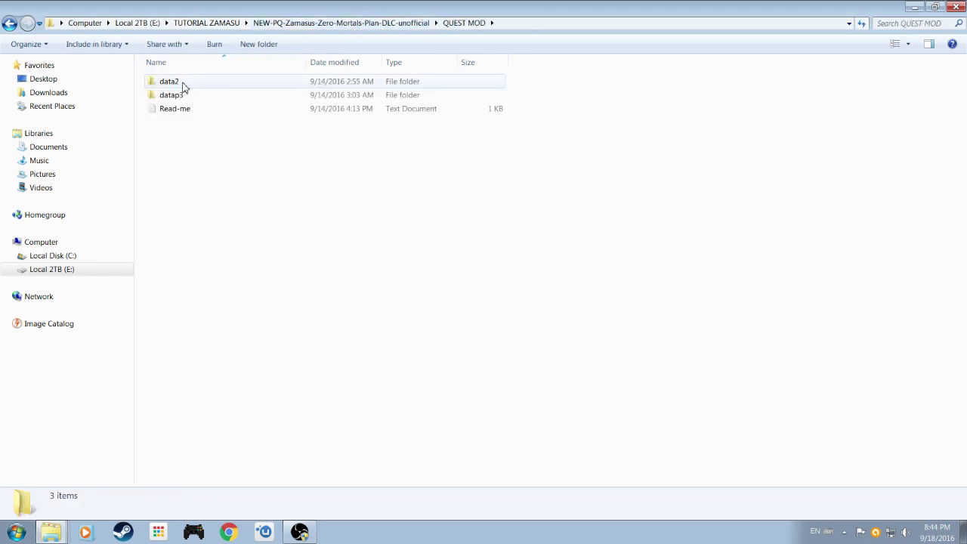
{"action": "left_click", "coordinate": [185, 88]}
{"action": "left_click", "coordinate": [186, 86]}
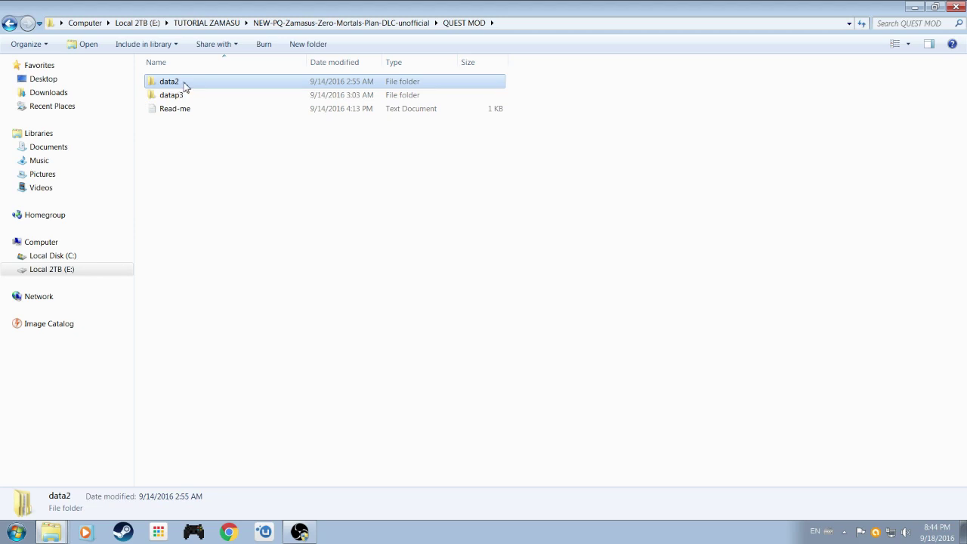
{"action": "left_click", "coordinate": [203, 89]}
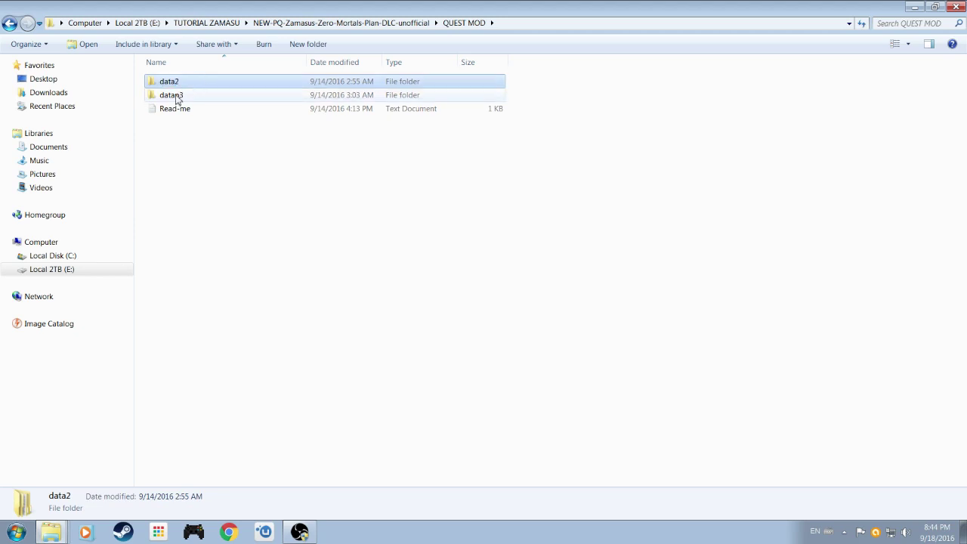
{"action": "left_click", "coordinate": [182, 98]}
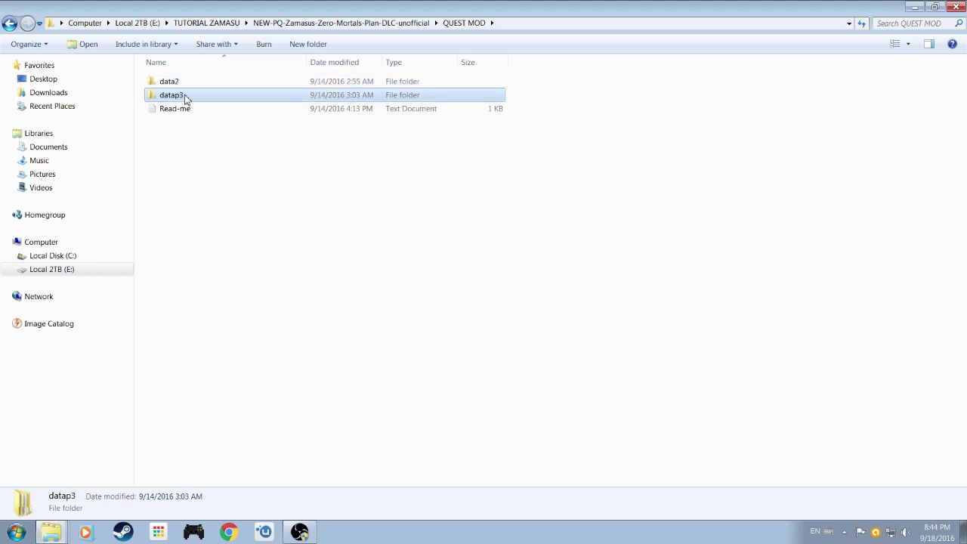
{"action": "double_click", "coordinate": [185, 97]}
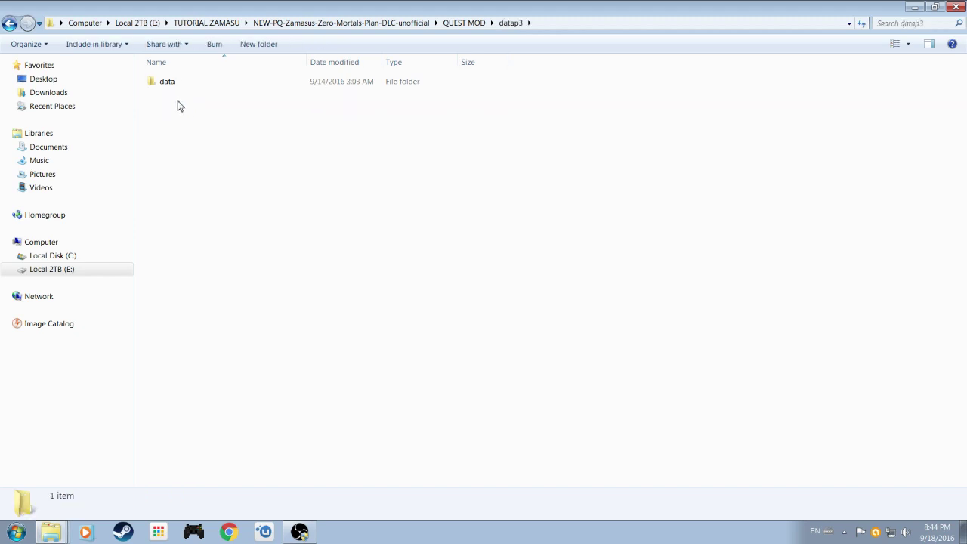
{"action": "left_click", "coordinate": [175, 85]}
{"action": "right_click", "coordinate": [174, 83]}
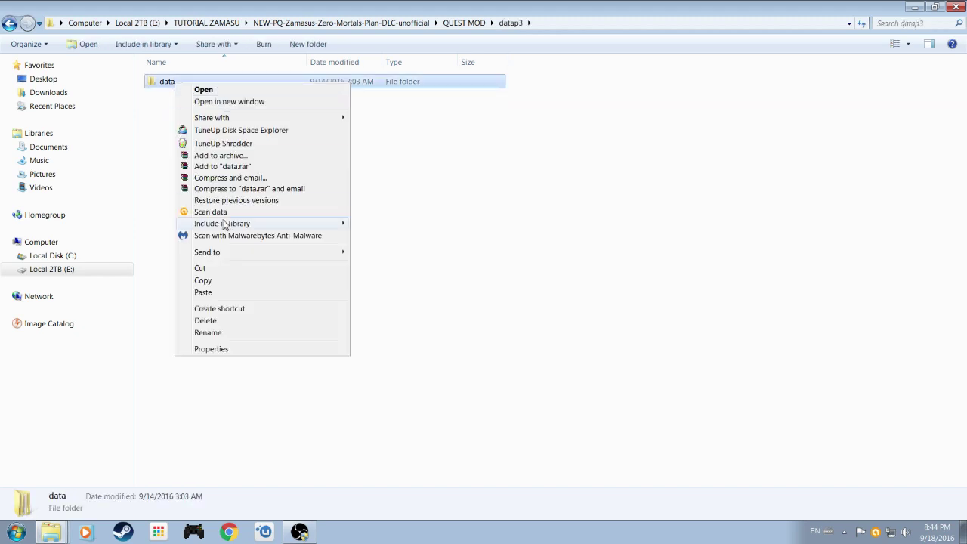
{"action": "left_click", "coordinate": [203, 280]}
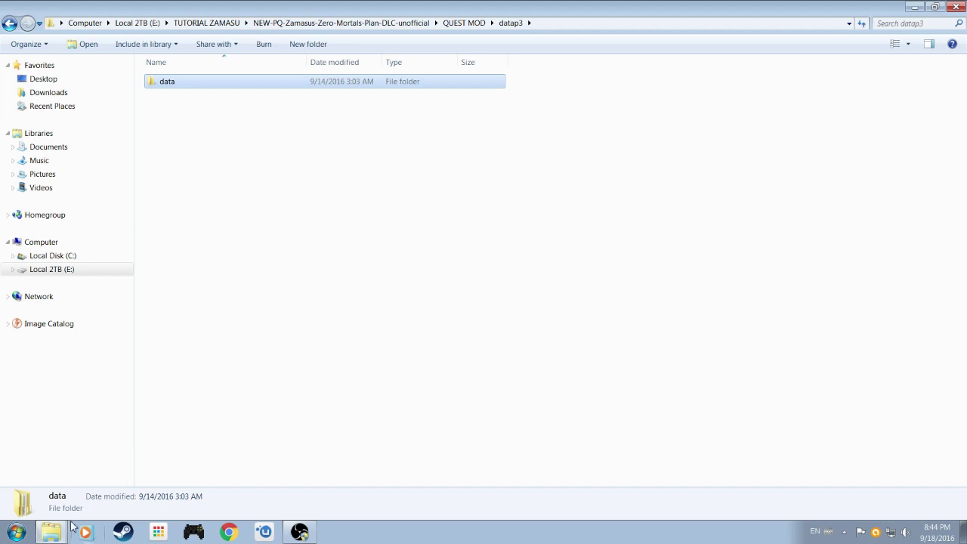
{"action": "left_click", "coordinate": [51, 533]}
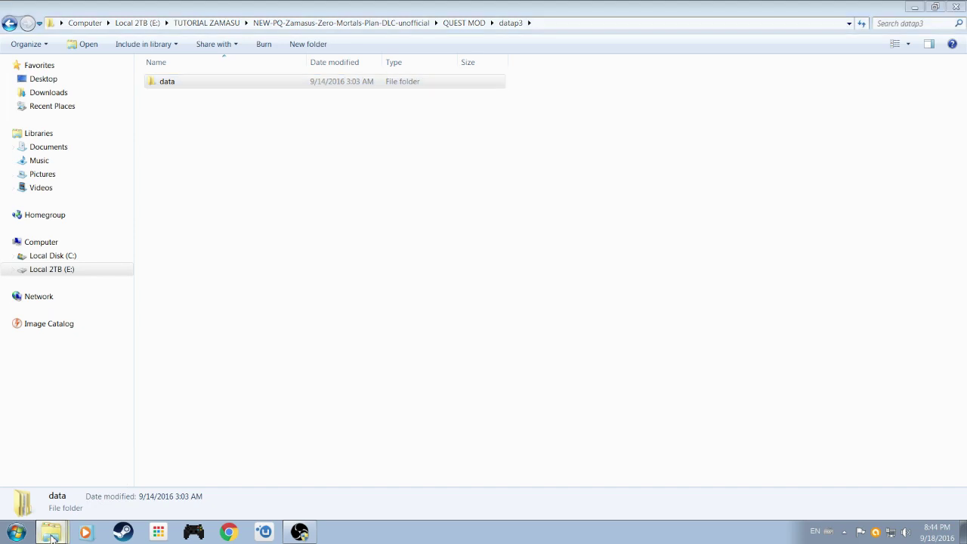
Try to paste the mod's data folder into the game's datap3 folder, and dismiss the folder merge confirmation
{"action": "left_click", "coordinate": [95, 493]}
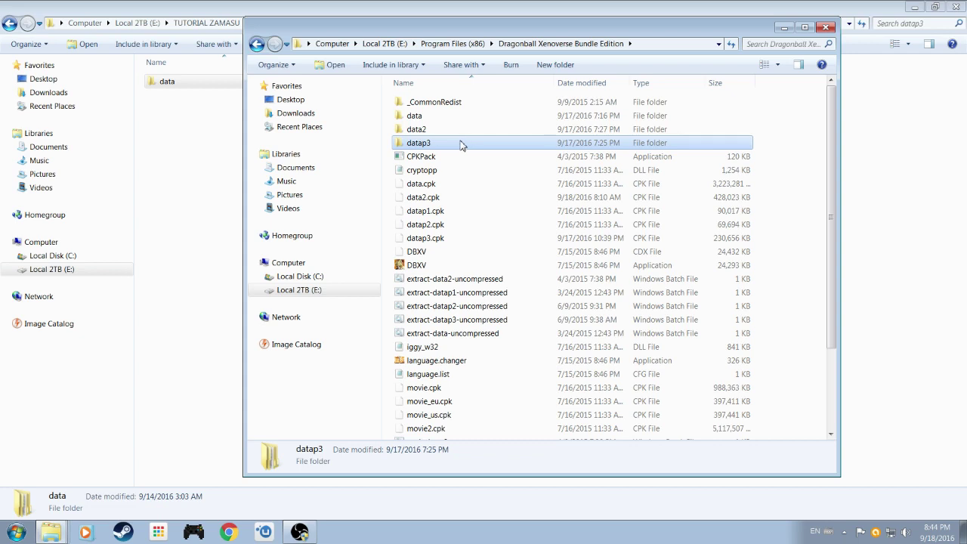
{"action": "double_click", "coordinate": [443, 147]}
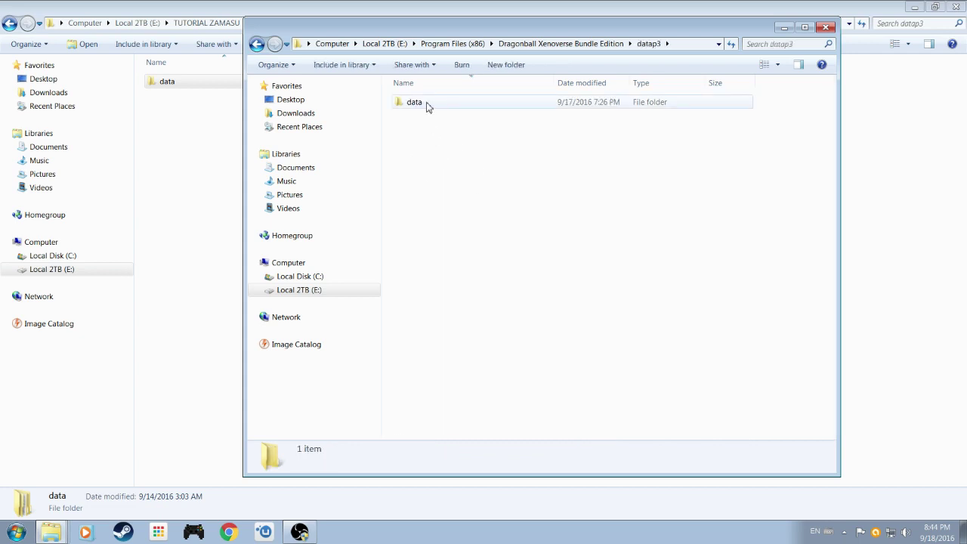
{"action": "right_click", "coordinate": [430, 195]}
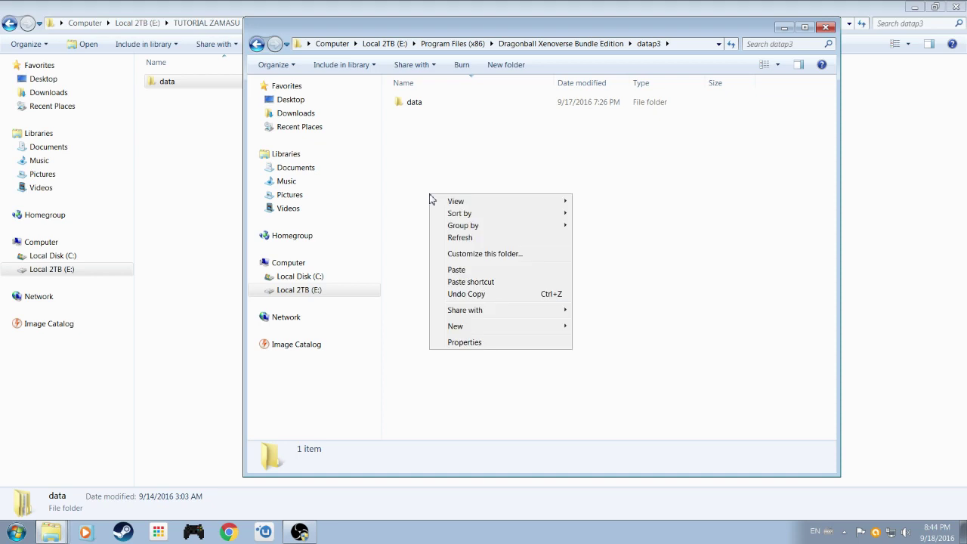
{"action": "left_click", "coordinate": [470, 272]}
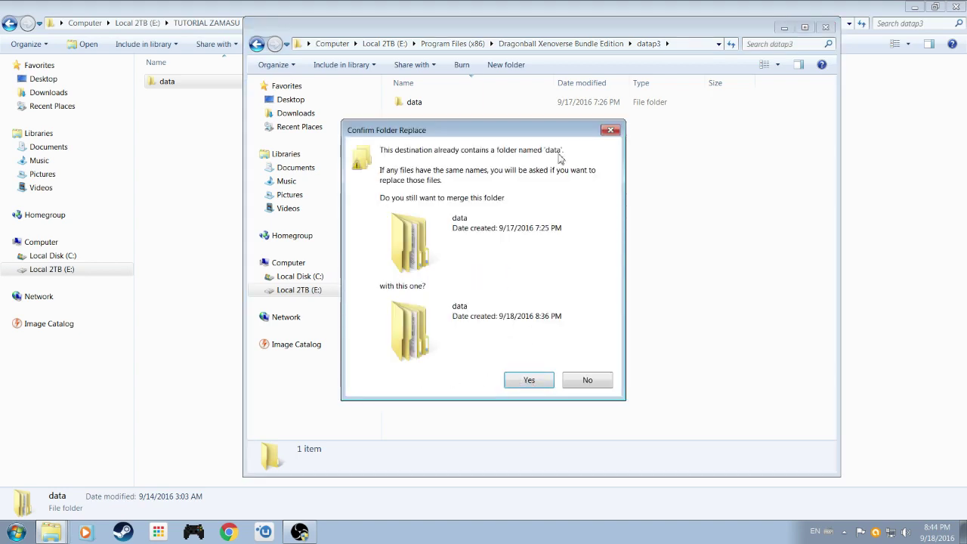
{"action": "left_click", "coordinate": [611, 130]}
{"action": "left_click_drag", "start_coordinate": [708, 28], "coordinate": [668, 44]}
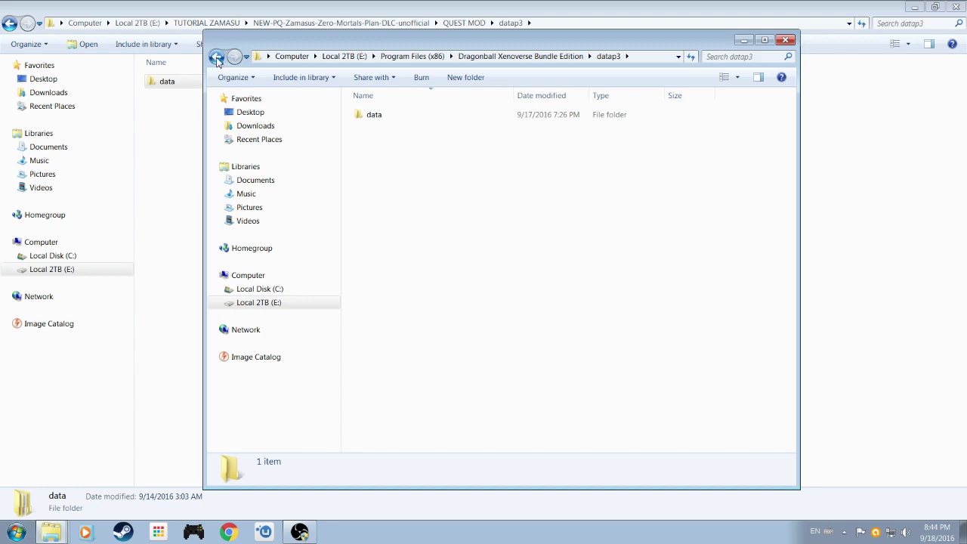
Return to the Dragonball Xenoverse Bundle Edition folder, close the mod's datap3 window, and maximize the game's folder window
{"action": "left_click", "coordinate": [514, 58]}
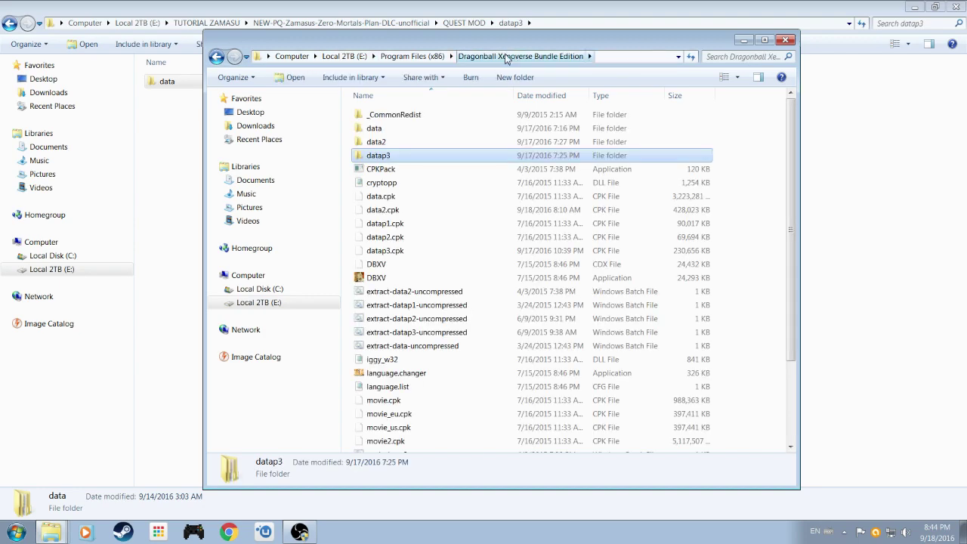
{"action": "left_click", "coordinate": [256, 13]}
{"action": "double_click", "coordinate": [256, 13]}
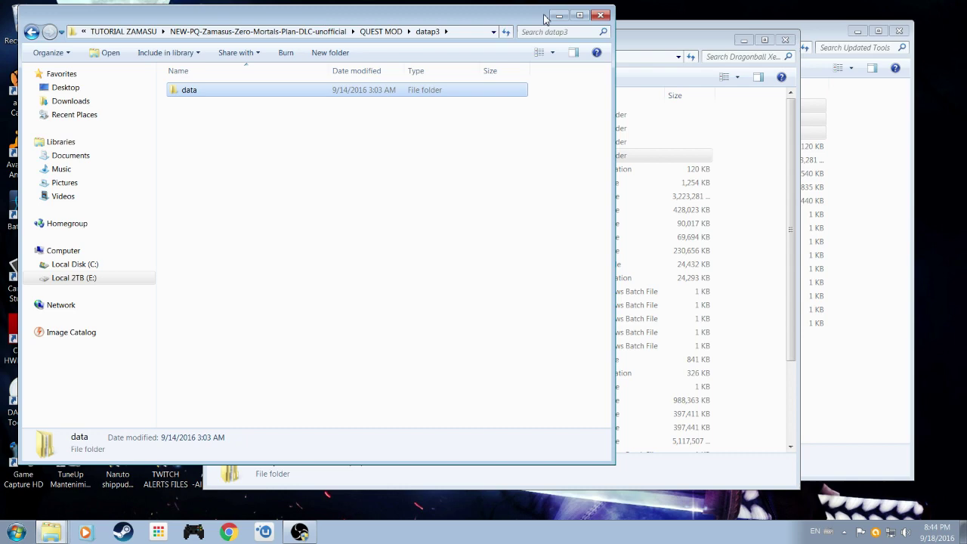
{"action": "left_click", "coordinate": [601, 17]}
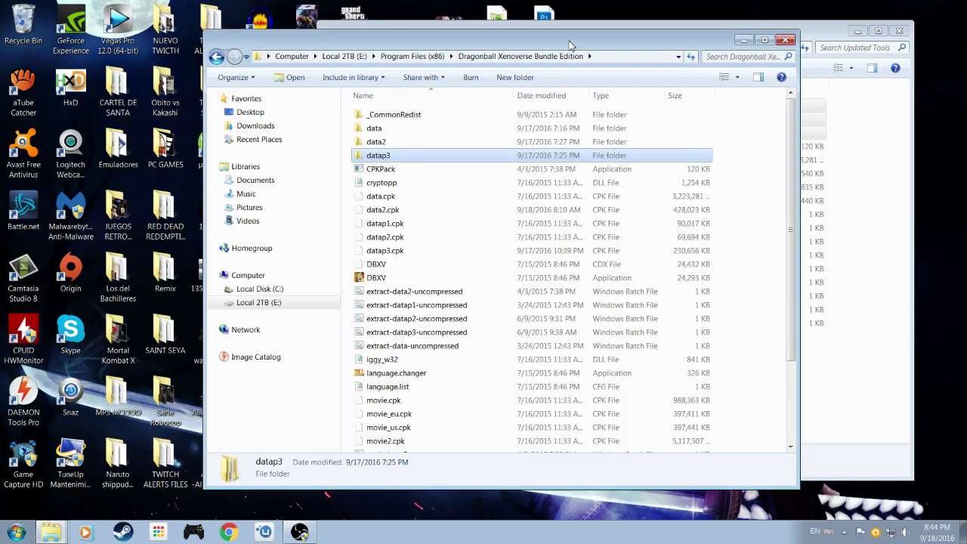
{"action": "double_click", "coordinate": [573, 40]}
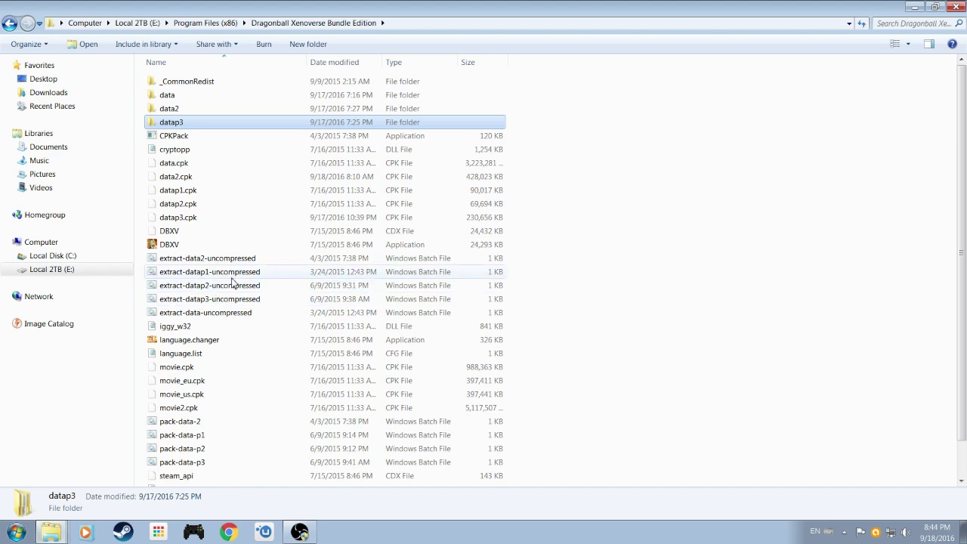
{"action": "scroll", "coordinate": [965, 202], "scroll_direction": "down", "scroll_amount": 1}
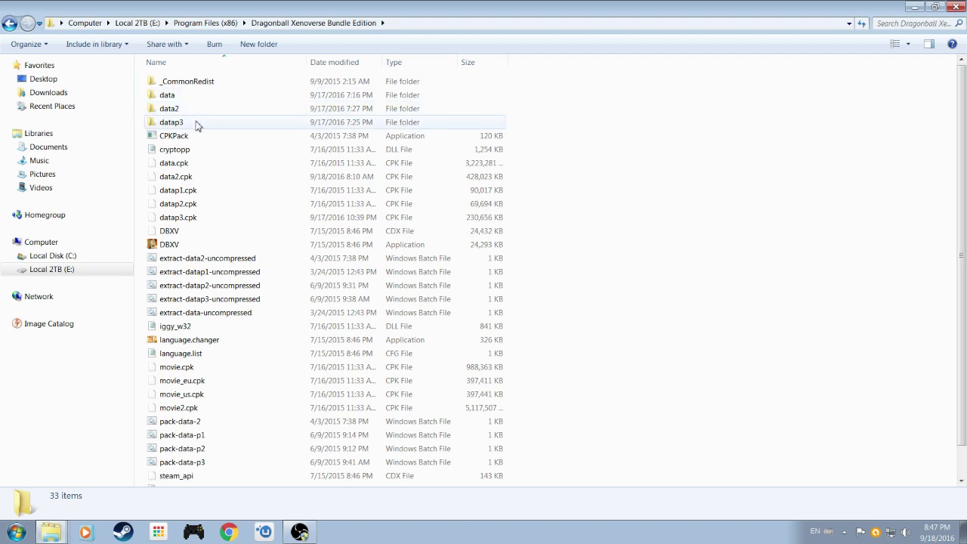
Bring the TUTORIAL ZAMASU folder window in front of the game's folder window
{"action": "left_click", "coordinate": [61, 532]}
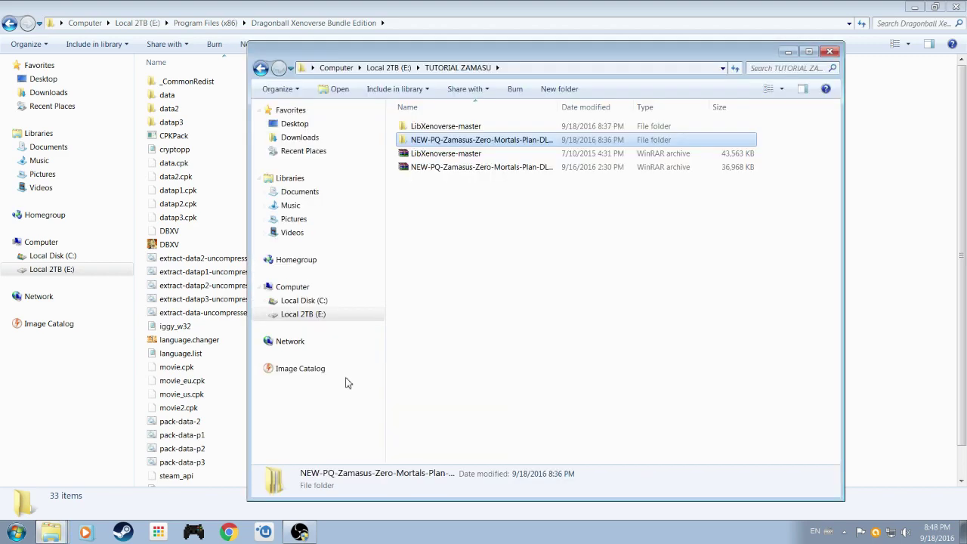
{"action": "left_click_drag", "start_coordinate": [519, 56], "coordinate": [480, 58]}
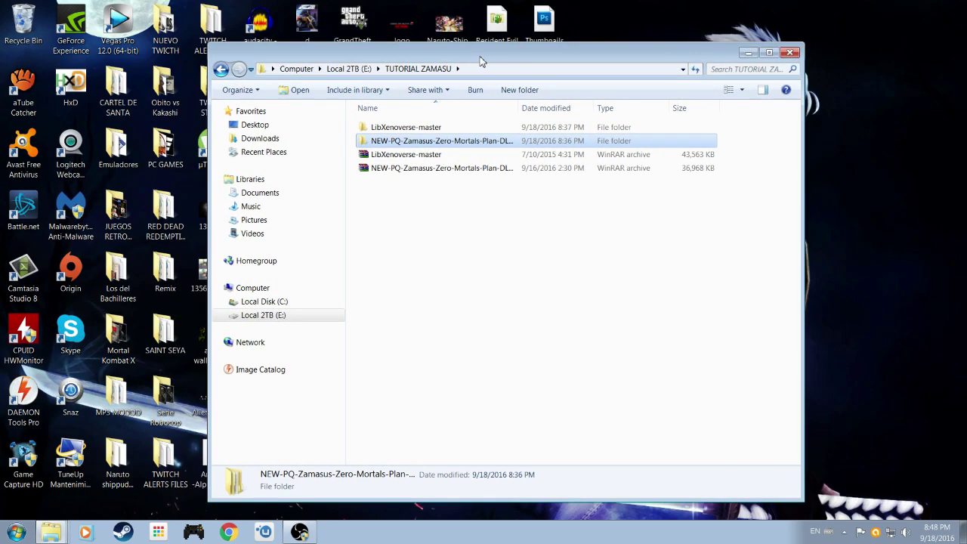
{"action": "left_click", "coordinate": [61, 535]}
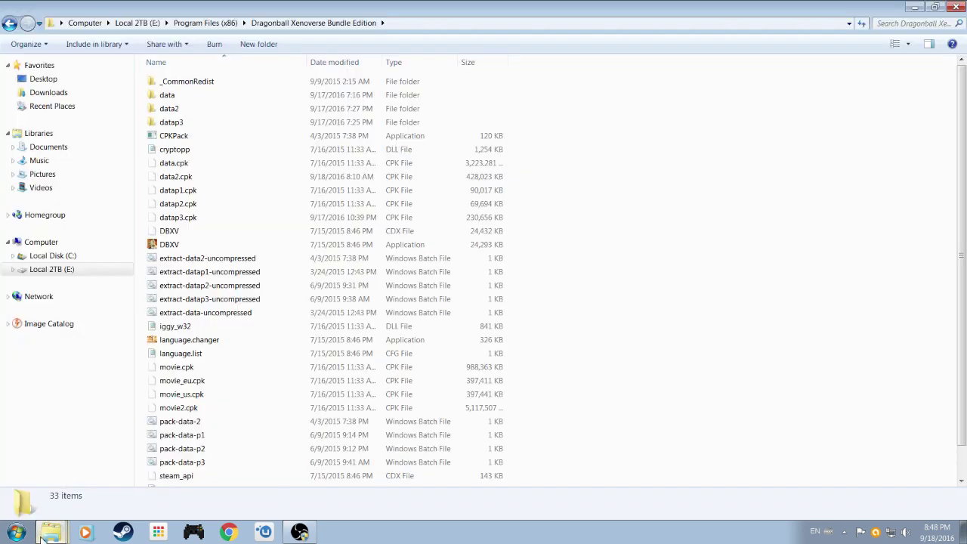
{"action": "left_click", "coordinate": [68, 484]}
{"action": "left_click", "coordinate": [82, 505]}
{"action": "left_click_drag", "start_coordinate": [488, 61], "coordinate": [494, 56]}
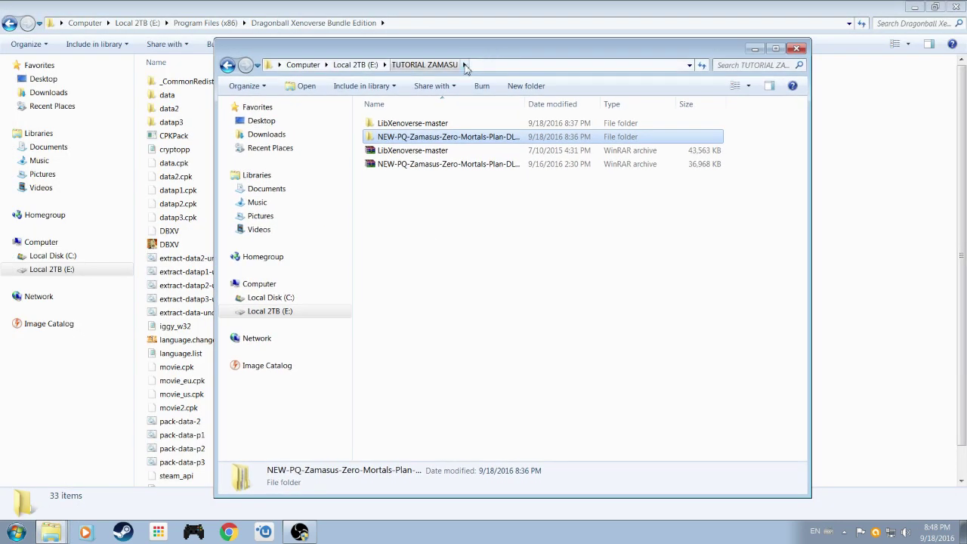
Open the chara folder in the Zamasu mod under QUEST MOD, datap3, data
{"action": "double_click", "coordinate": [456, 142]}
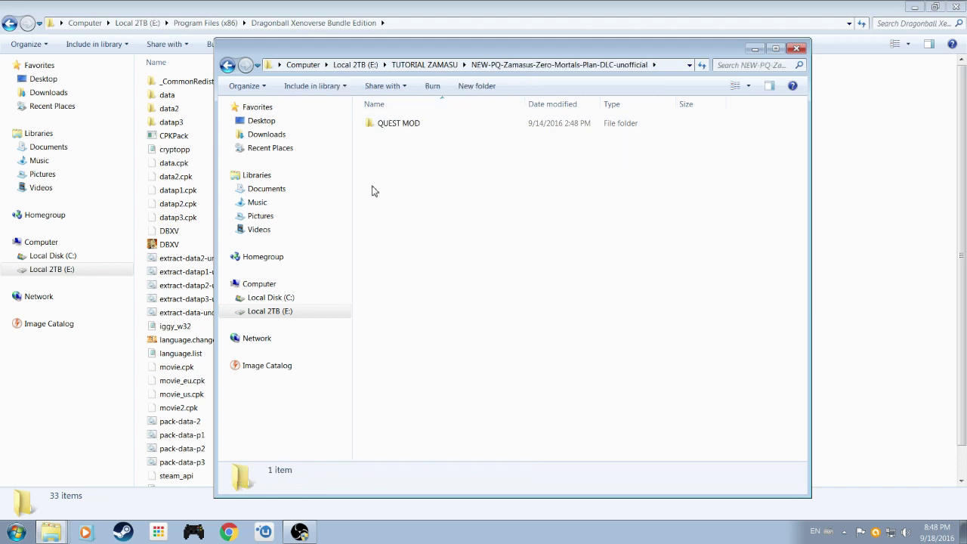
{"action": "double_click", "coordinate": [397, 124]}
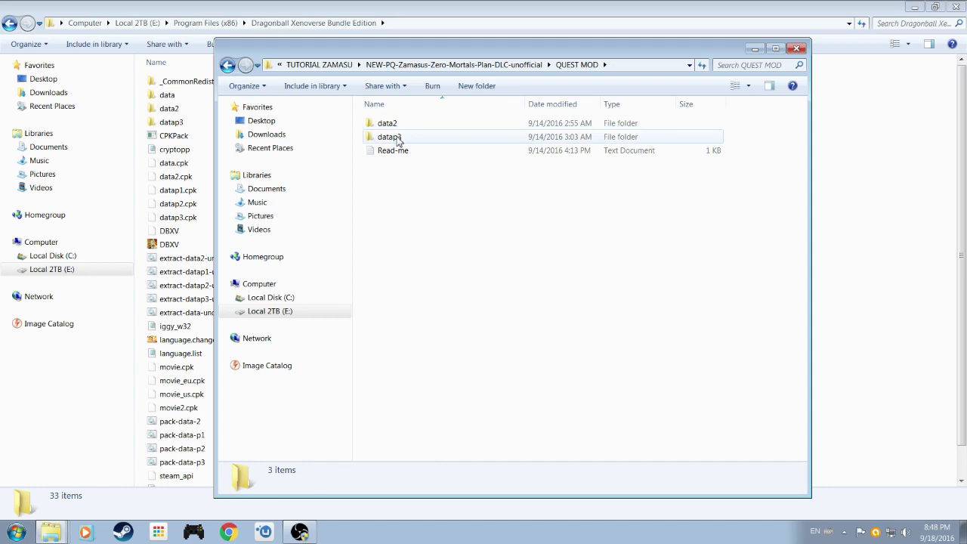
{"action": "left_click", "coordinate": [421, 142]}
{"action": "double_click", "coordinate": [420, 142]}
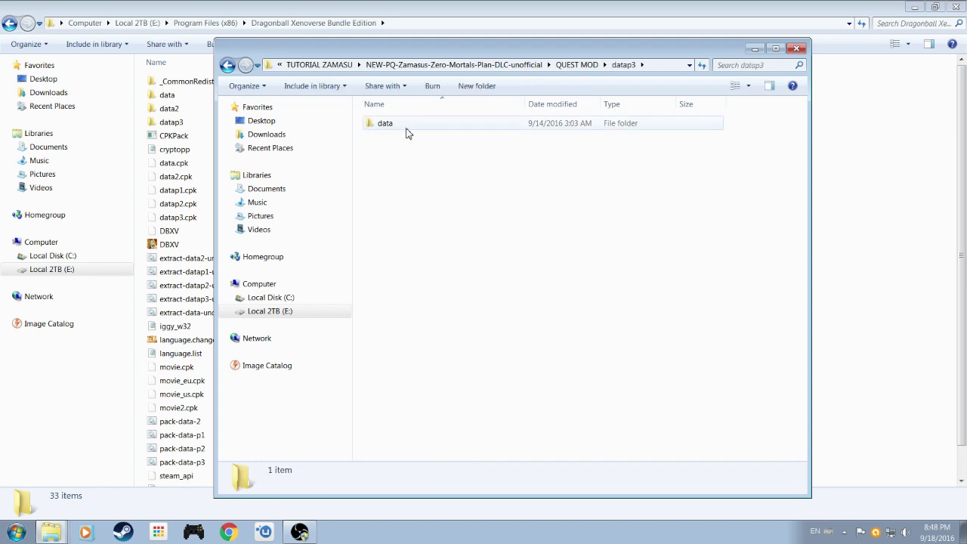
{"action": "double_click", "coordinate": [399, 128]}
{"action": "left_click", "coordinate": [402, 127]}
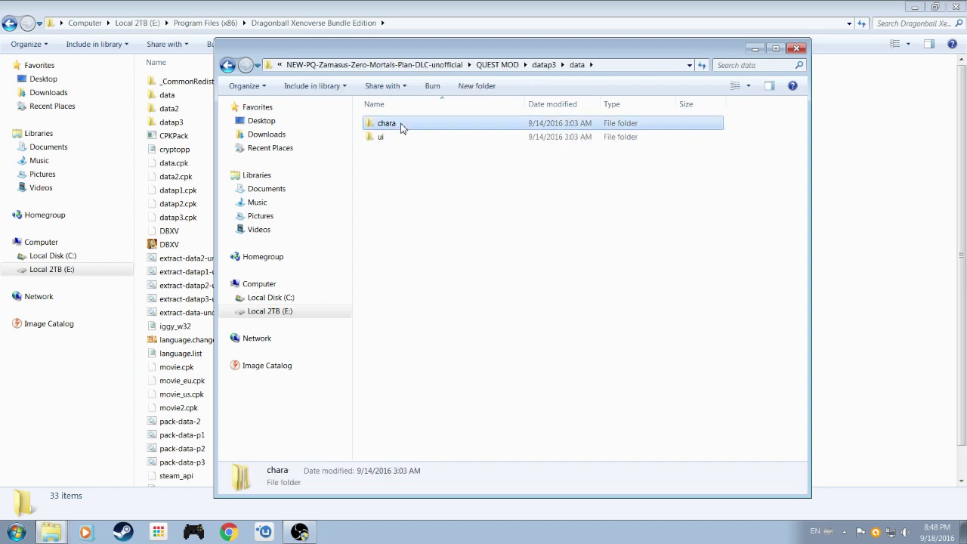
{"action": "double_click", "coordinate": [403, 127]}
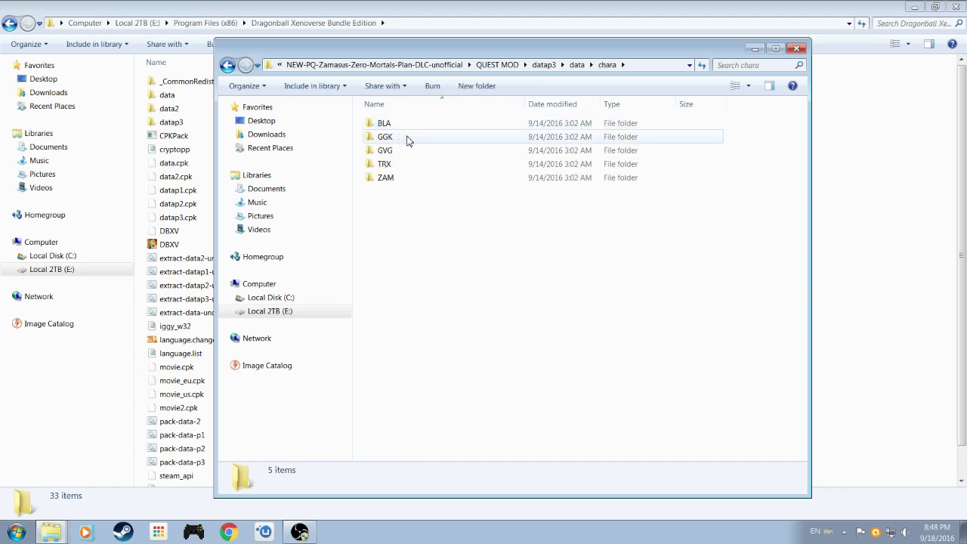
Examine the GGK, GVG, TRX, ZAM and BLA character folders in the mod's chara folder, and minimize its window
{"action": "left_click", "coordinate": [409, 140]}
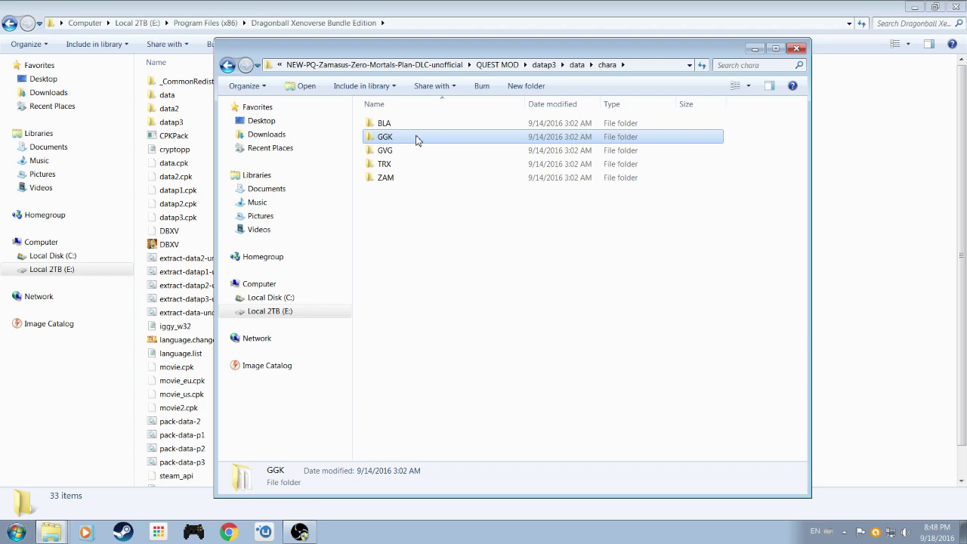
{"action": "left_click", "coordinate": [413, 153]}
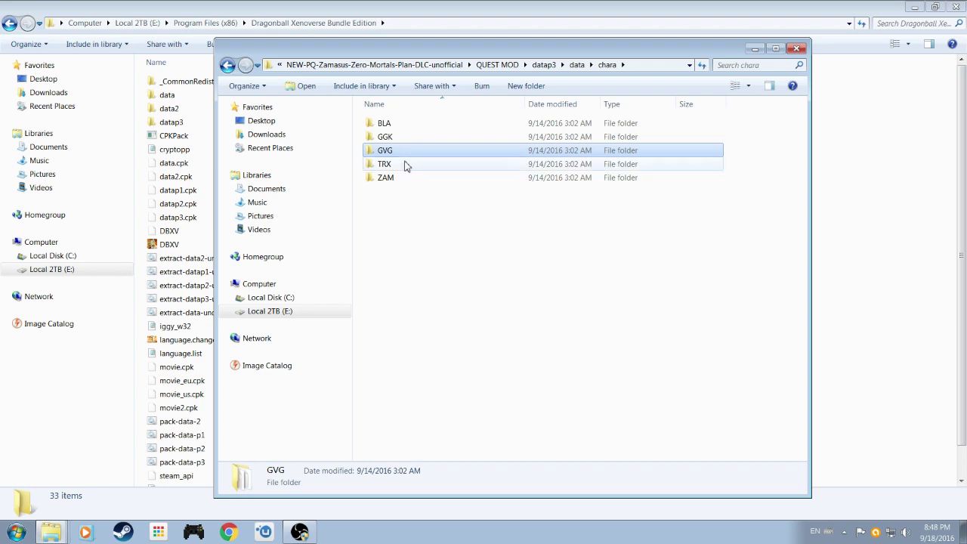
{"action": "left_click", "coordinate": [403, 165]}
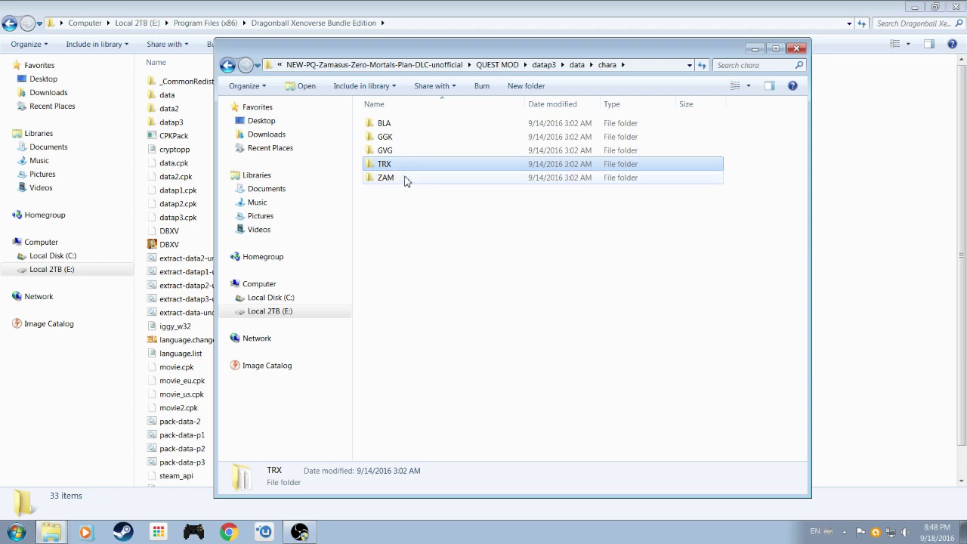
{"action": "left_click", "coordinate": [406, 181]}
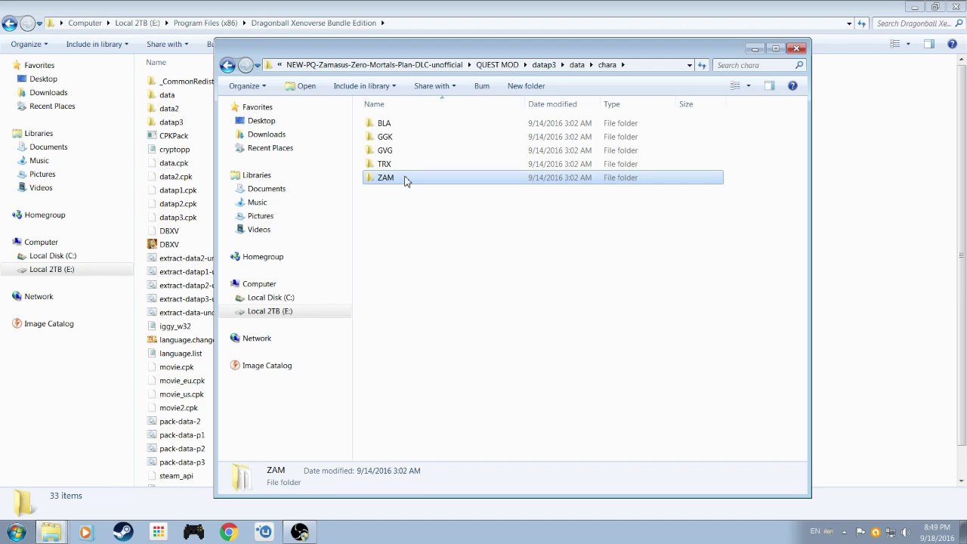
{"action": "left_click", "coordinate": [406, 219]}
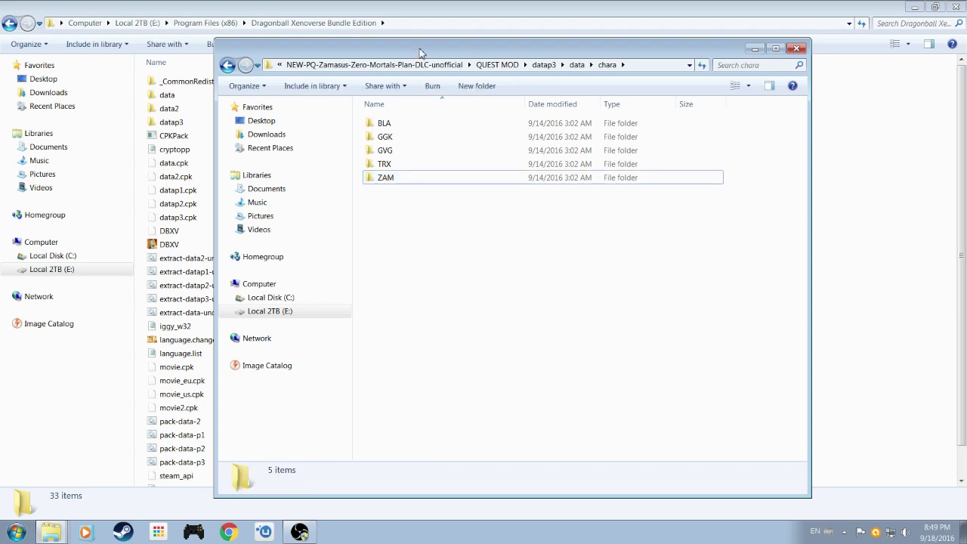
{"action": "left_click_drag", "start_coordinate": [421, 52], "coordinate": [392, 50]}
{"action": "left_click", "coordinate": [364, 124]}
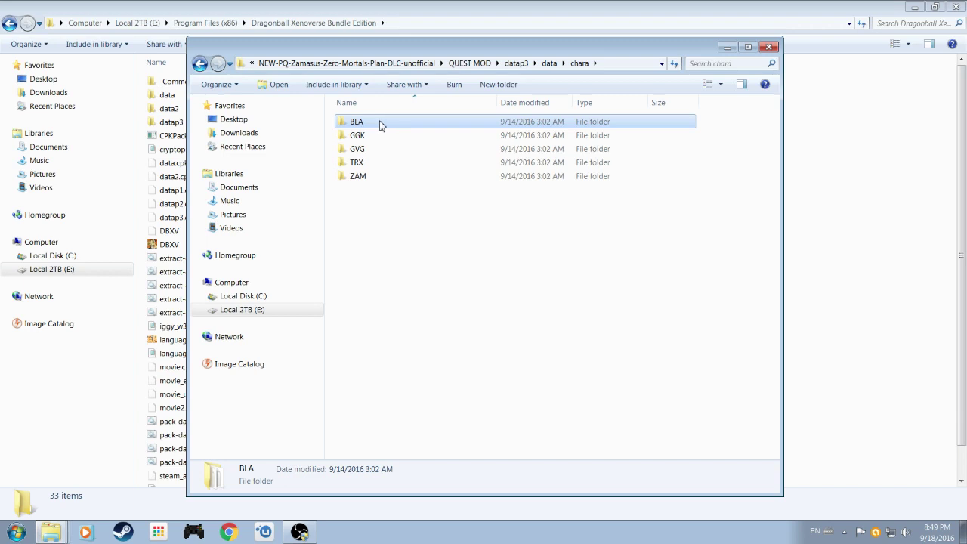
{"action": "left_click", "coordinate": [376, 180]}
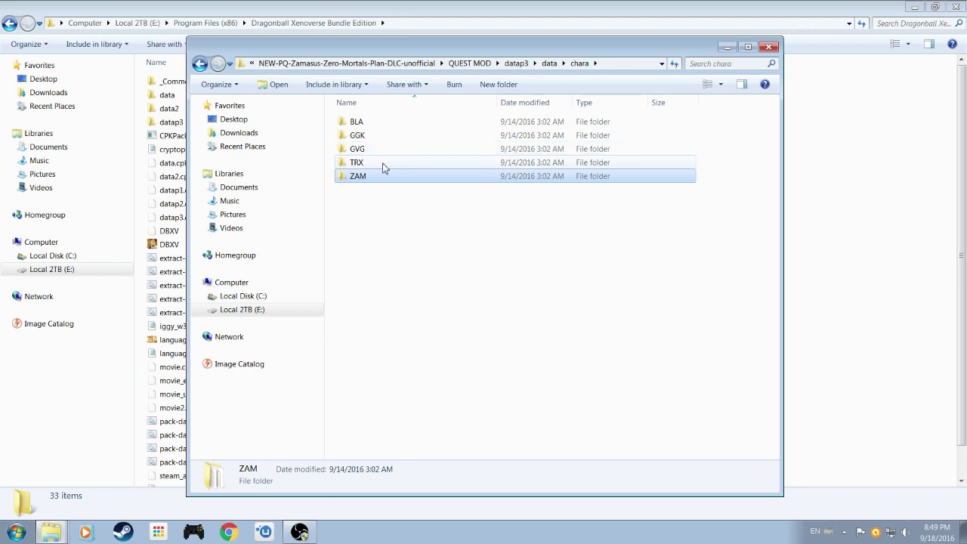
{"action": "left_click_drag", "start_coordinate": [541, 52], "coordinate": [563, 45]}
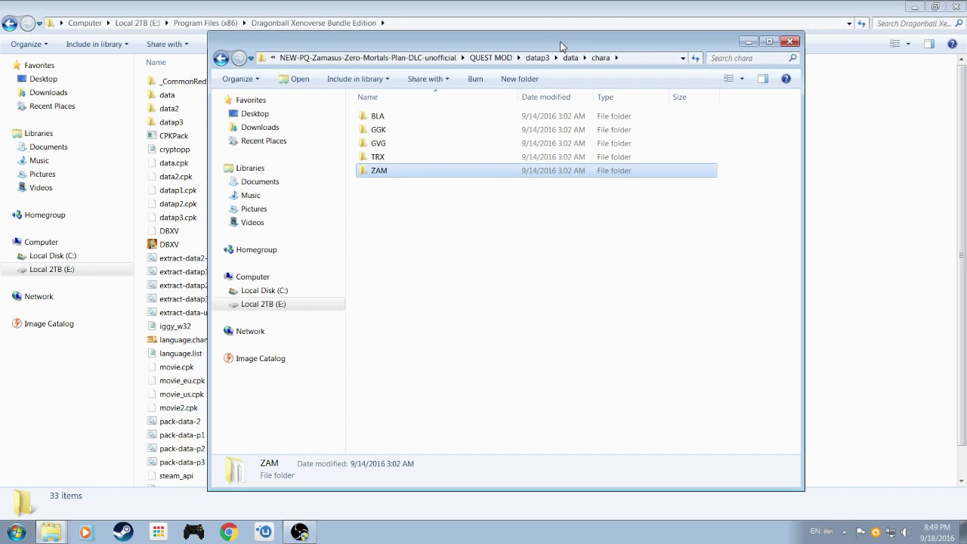
{"action": "left_click", "coordinate": [745, 42]}
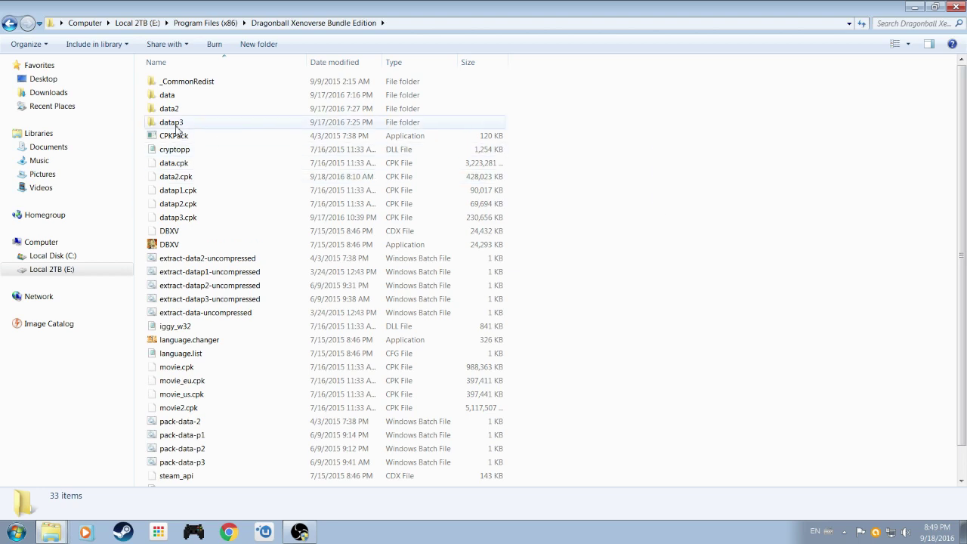
Review the pack-data batch files in the game's folder, and run pack-data-2 to repack data2
{"action": "left_click", "coordinate": [210, 426]}
{"action": "scroll", "coordinate": [210, 426], "scroll_direction": "down", "scroll_amount": 1}
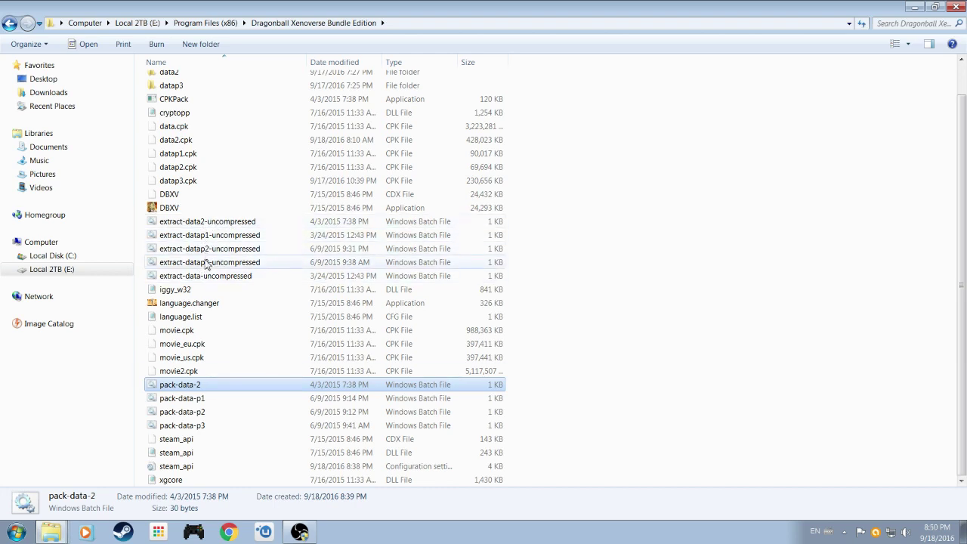
{"action": "left_click", "coordinate": [203, 402]}
{"action": "left_click", "coordinate": [201, 412]}
{"action": "left_click", "coordinate": [201, 426]}
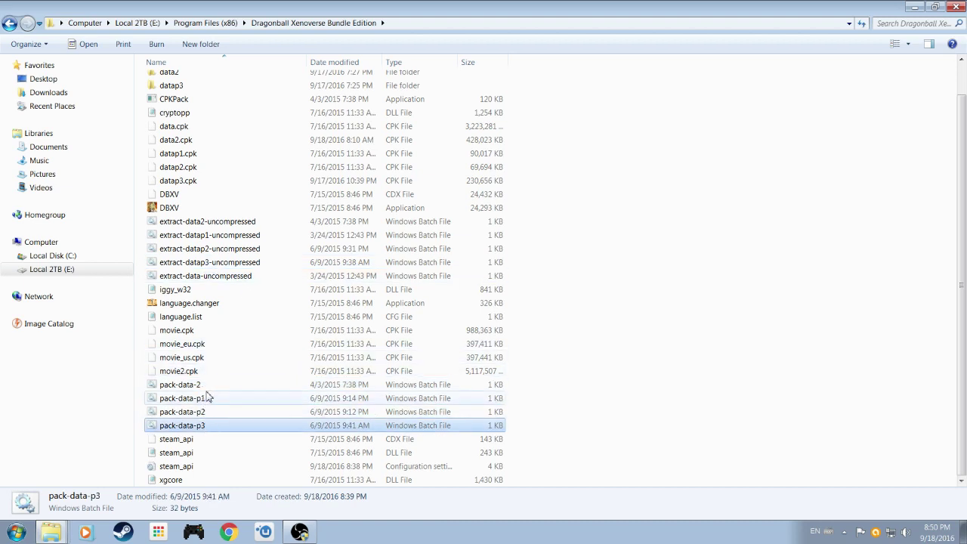
{"action": "left_click", "coordinate": [207, 390]}
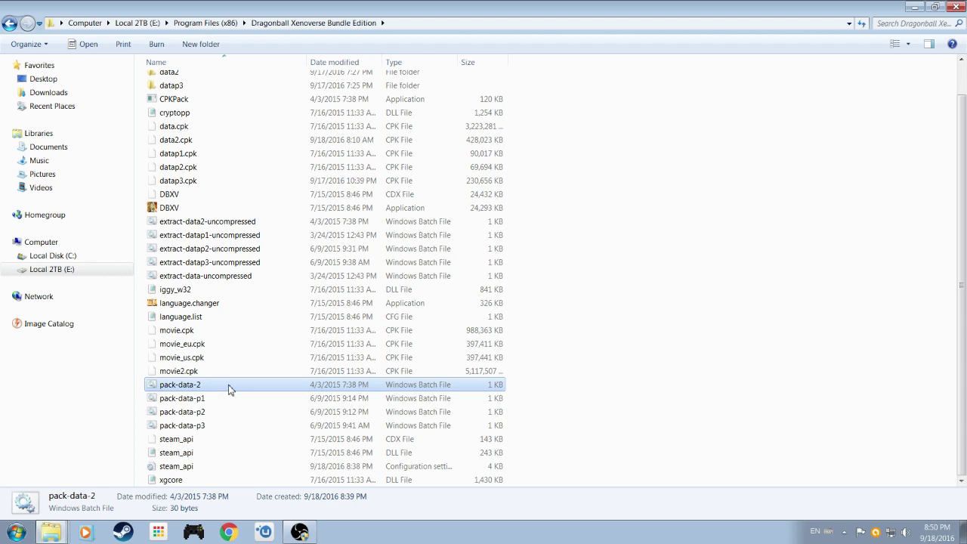
{"action": "double_click", "coordinate": [229, 387]}
Run the pack-data-p3 batch file to repack datap3, and clear the selection
{"action": "left_click", "coordinate": [208, 427]}
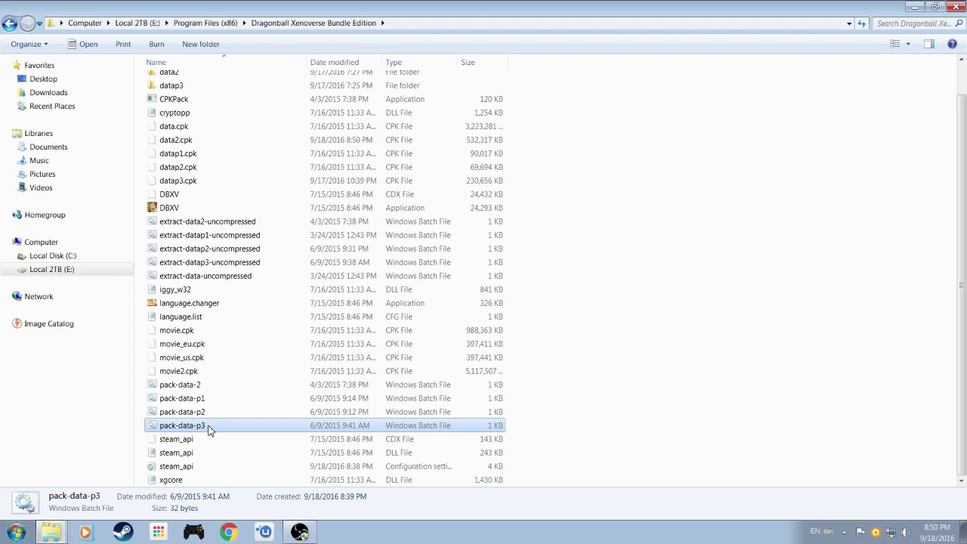
{"action": "double_click", "coordinate": [209, 428]}
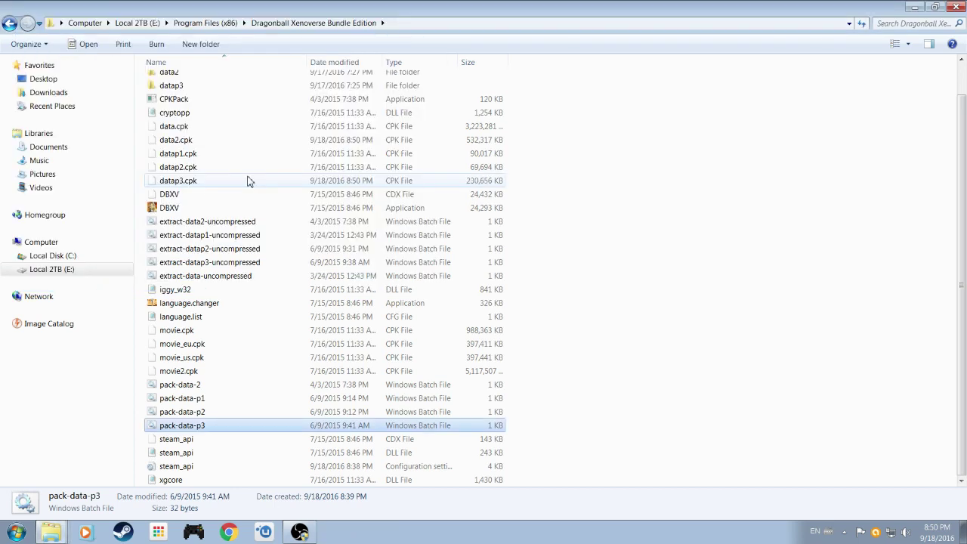
{"action": "left_click", "coordinate": [611, 290]}
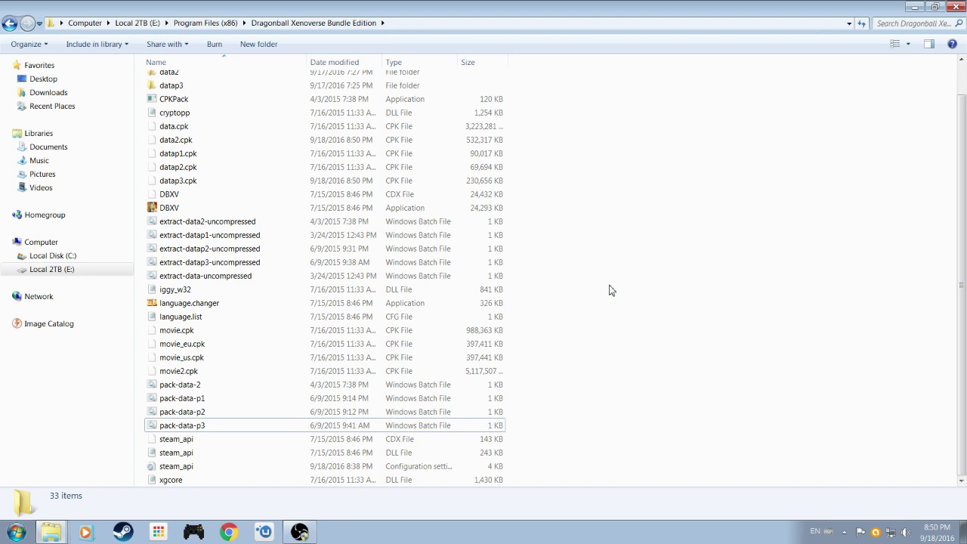
Point out the steam_api configuration file and the DBXV application in the game's folder, and clear the selection
{"action": "left_click", "coordinate": [181, 469]}
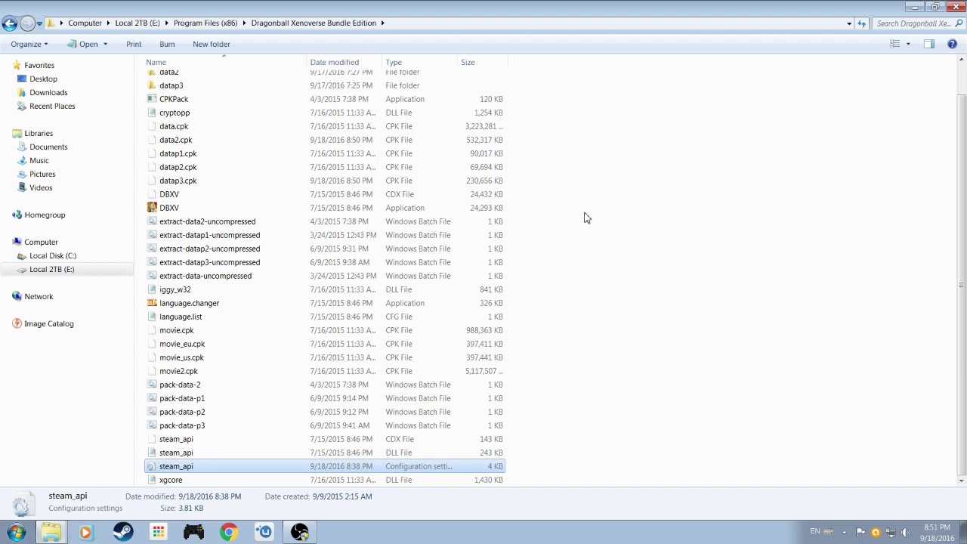
{"action": "left_click", "coordinate": [180, 209]}
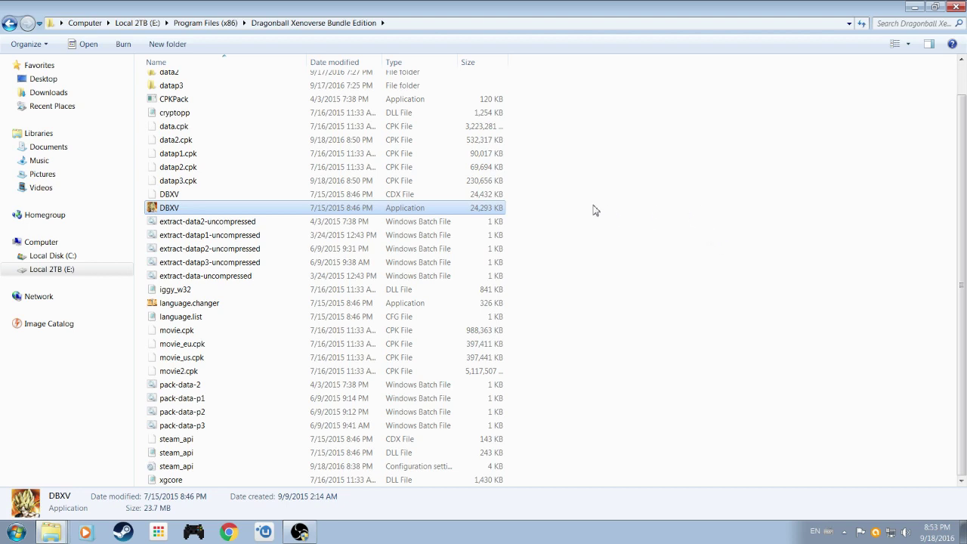
{"action": "left_click", "coordinate": [594, 298]}
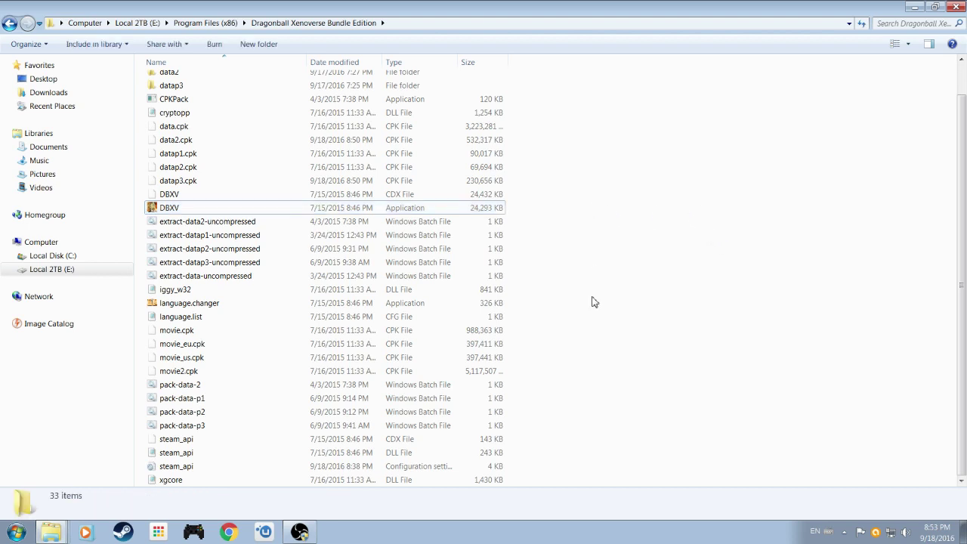